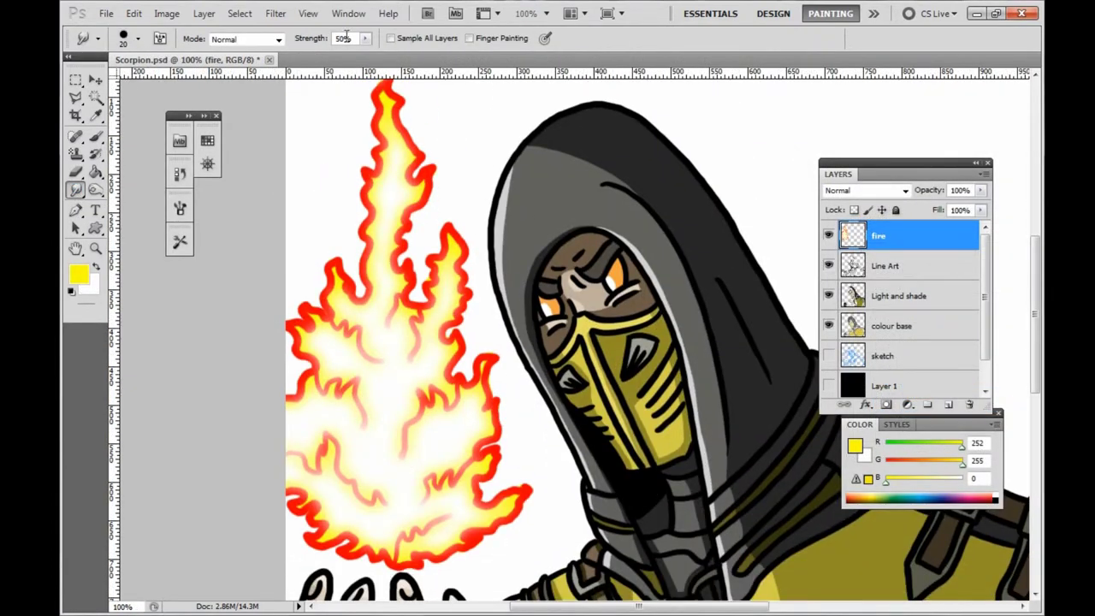
Step: Smudge the fire flames on the Scorpion drawing
scroll(410, 191, "up", 2)
mouse_move(411, 206)
left_mouse_down()
mouse_move(367, 350)
mouse_move(288, 405)
mouse_move(469, 428)
mouse_move(422, 403)
mouse_move(462, 350)
left_mouse_up()
scroll(501, 262, "down", 5)
mouse_move(501, 262)
left_mouse_down()
mouse_move(485, 421)
mouse_move(413, 467)
mouse_move(343, 454)
mouse_move(439, 374)
mouse_move(523, 416)
mouse_move(473, 314)
mouse_move(347, 300)
left_mouse_up()
Step: Fit the image on screen and apply an Ocean Ripple distortion with magnitude 20
key("z")
key("ctrl+0")
left_click(275, 14)
left_click(220, 227)
left_click_drag(950, 201, 982, 198)
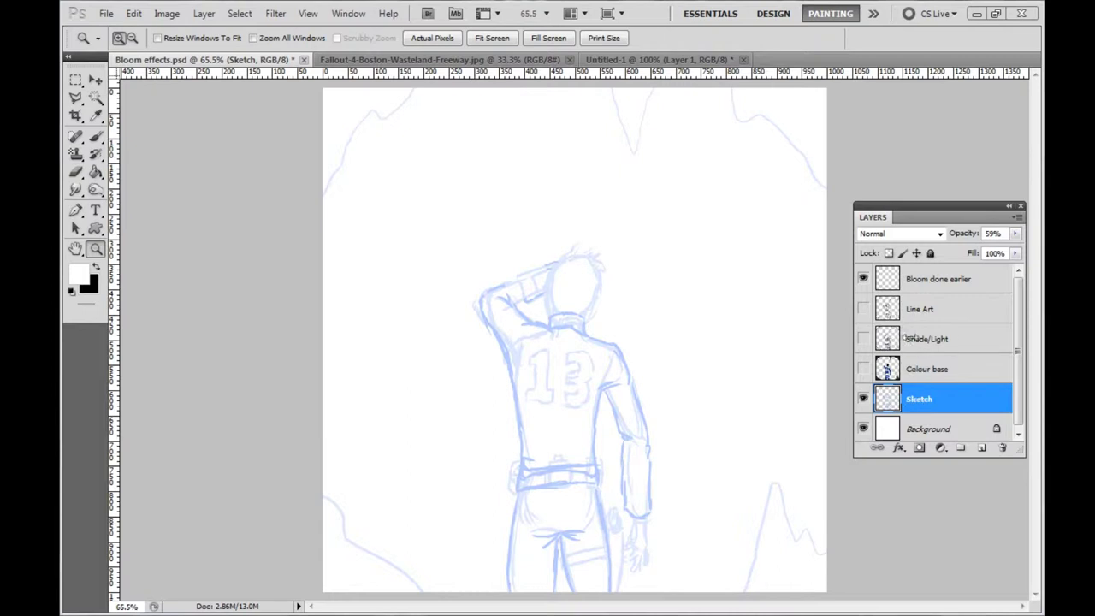
Step: Turn on the Line Art, Colour base and Shade/Light layers and hide the Sketch layer
left_click(863, 309)
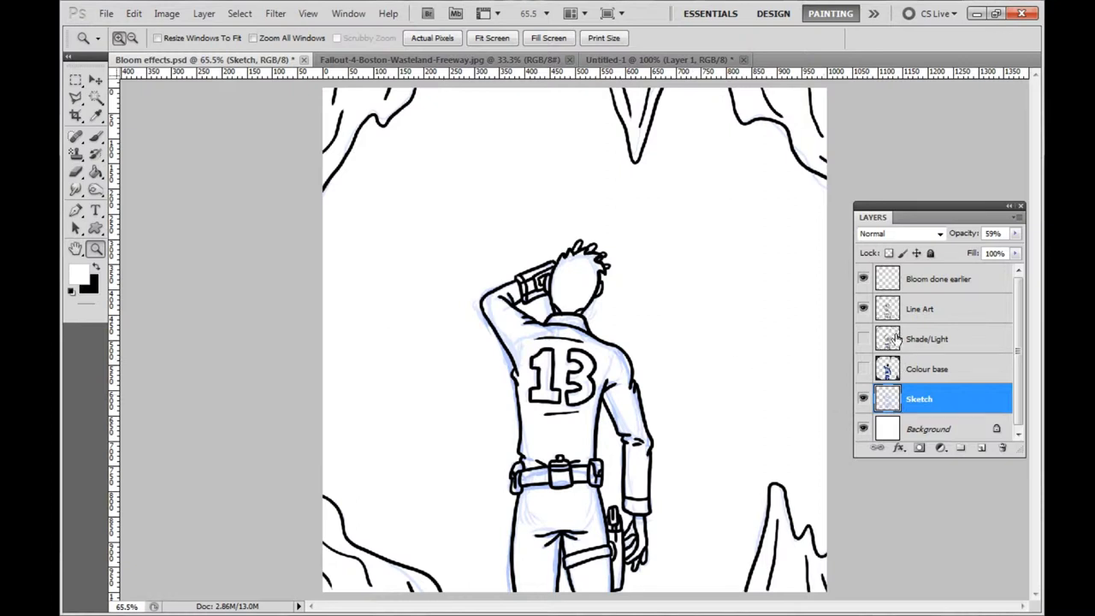
left_click(863, 368)
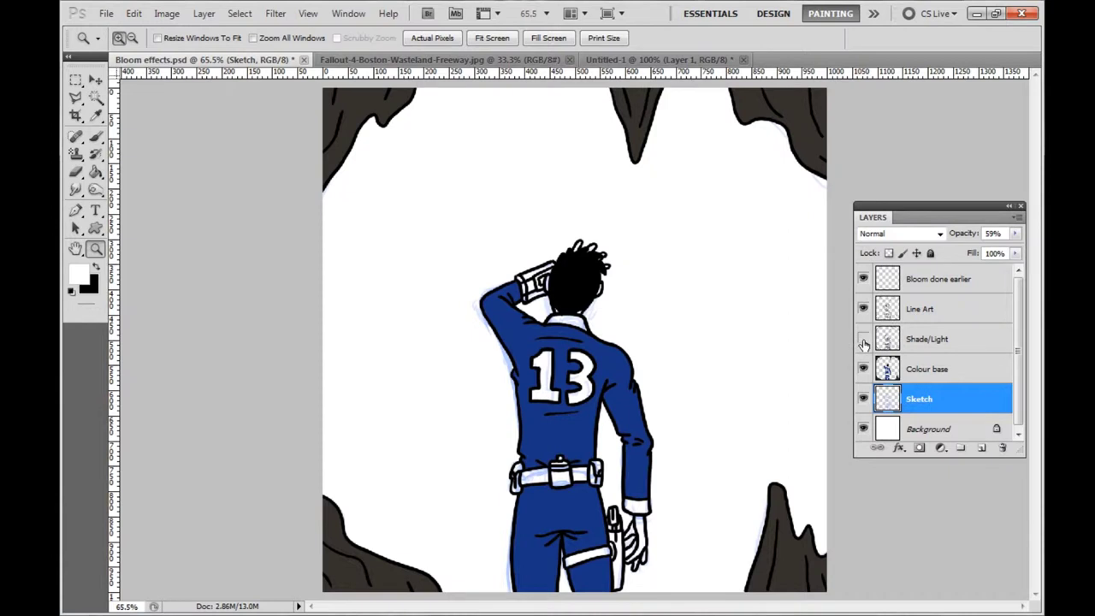
left_click(863, 340)
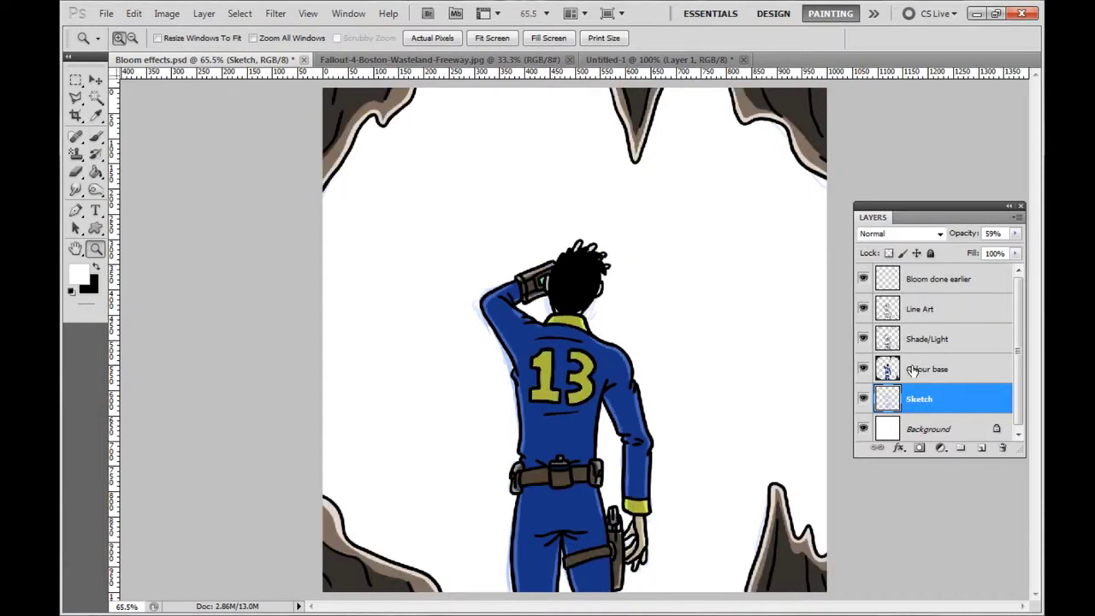
left_click(864, 398)
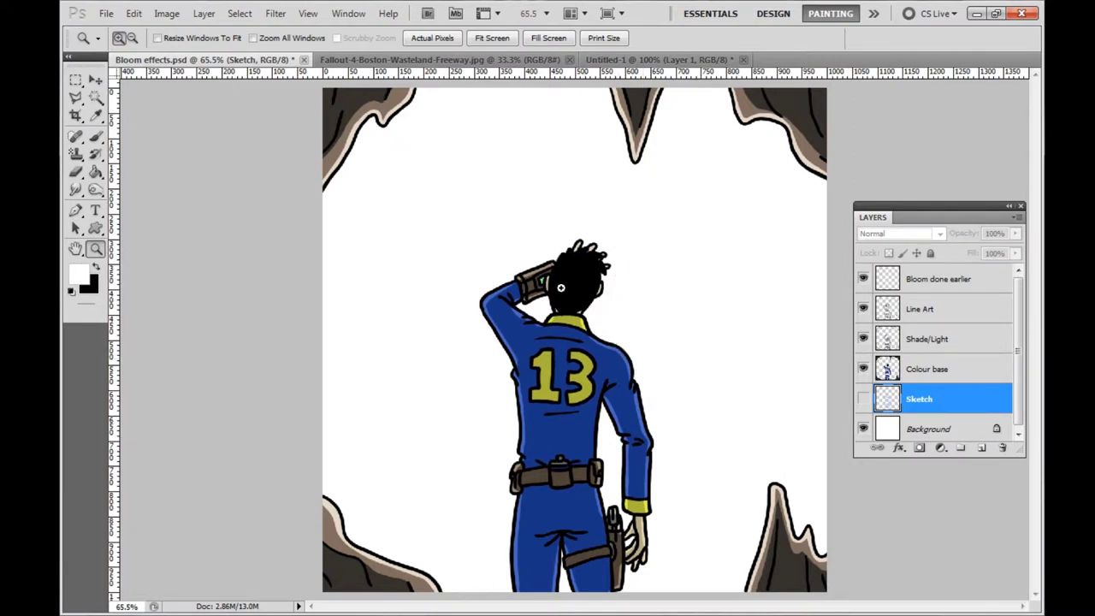
Step: Add a new layer above Sketch and name it 'light'
left_click(981, 447)
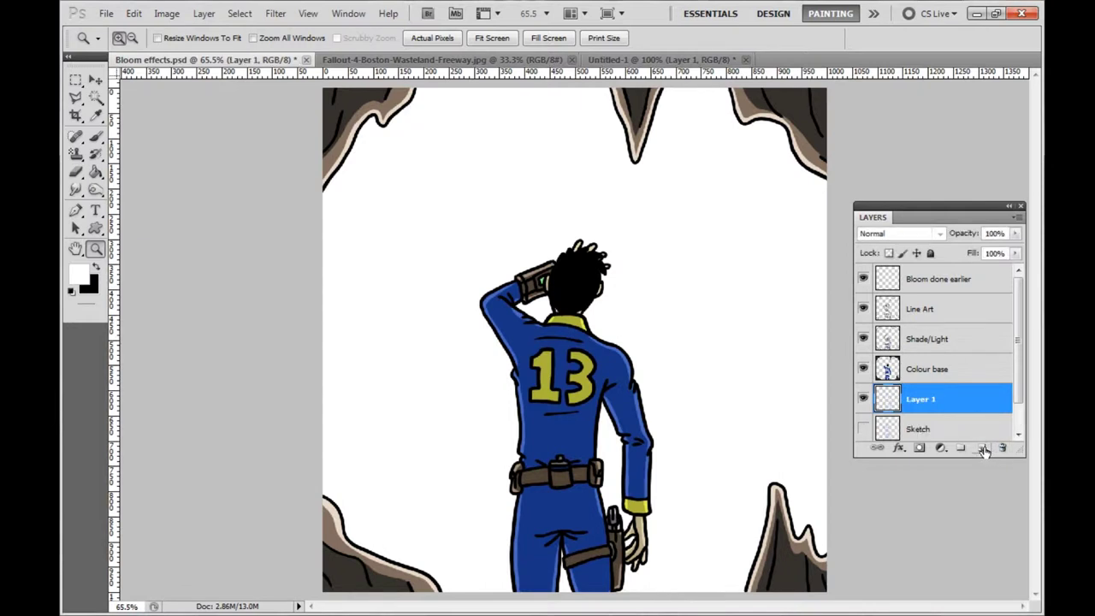
double_click(915, 400)
key("BackSpace")
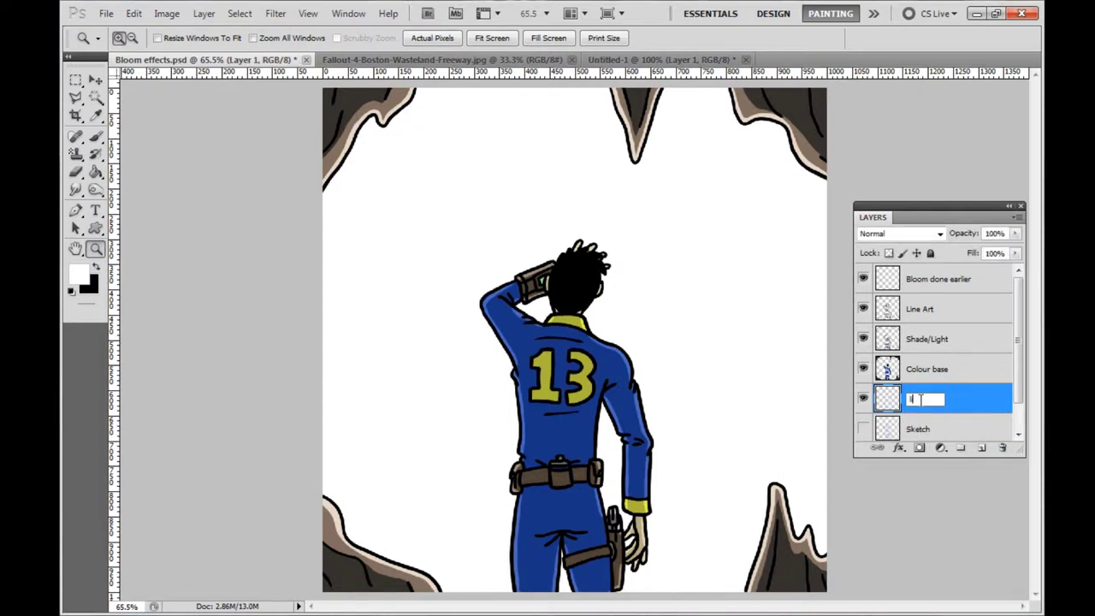
type("light")
left_click(921, 377)
left_click(920, 395)
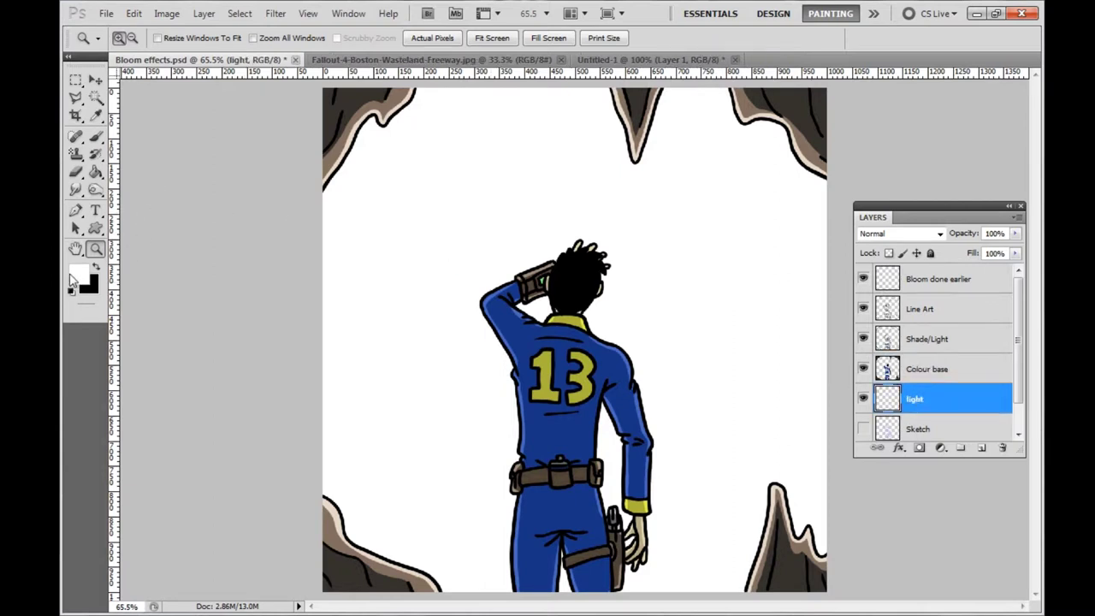
Step: Set the foreground colour to the pale cream #fffef7
left_click(79, 275)
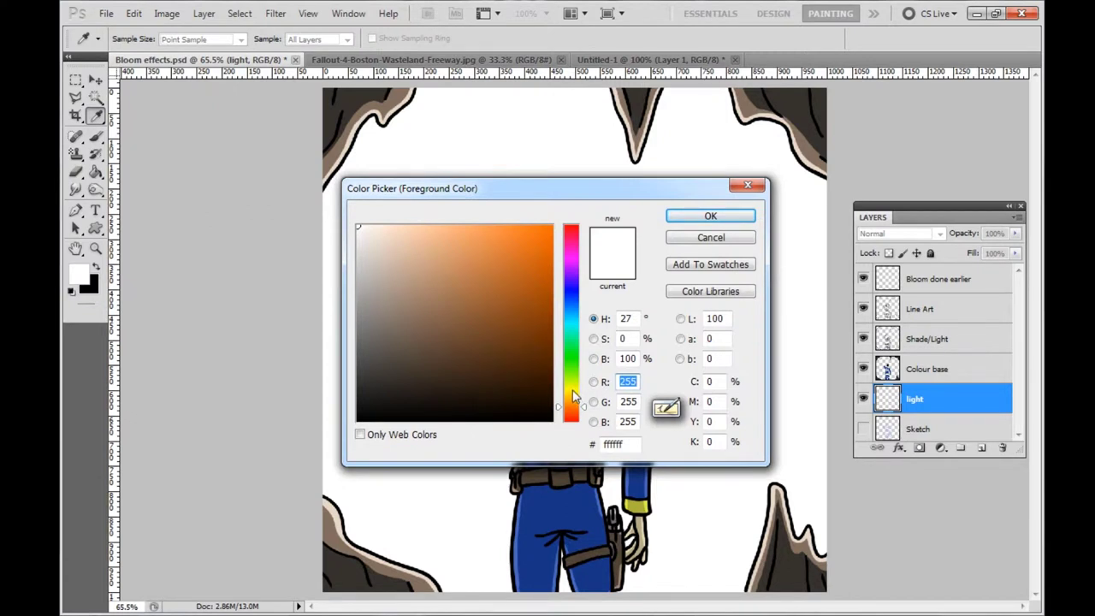
left_click_drag(572, 392, 573, 393)
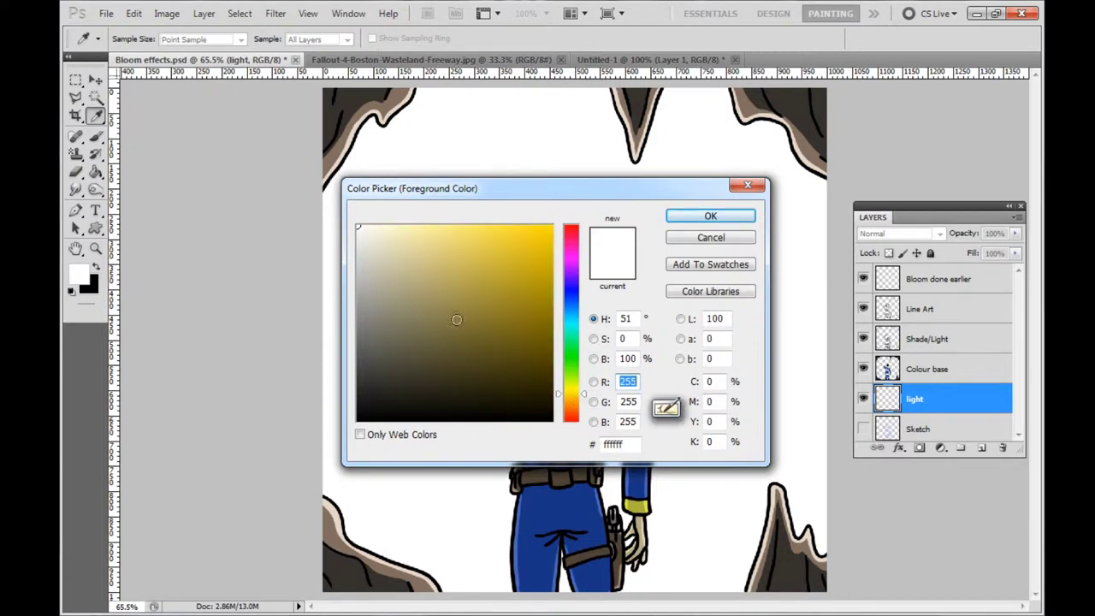
mouse_move(377, 225)
left_mouse_down()
mouse_move(394, 226)
mouse_move(362, 217)
left_mouse_up()
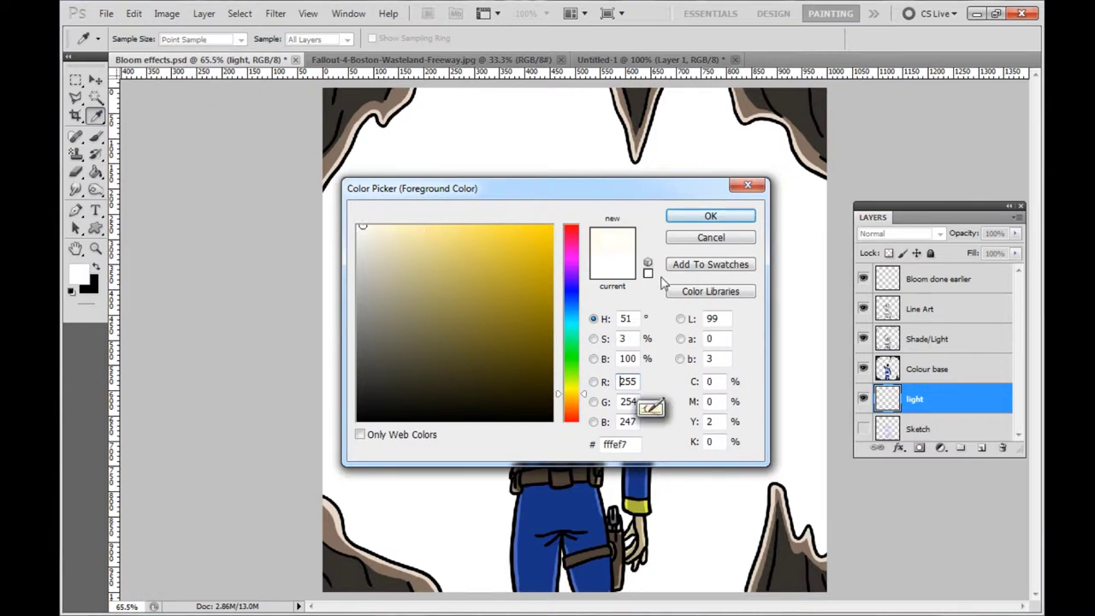
left_click(710, 215)
key("z")
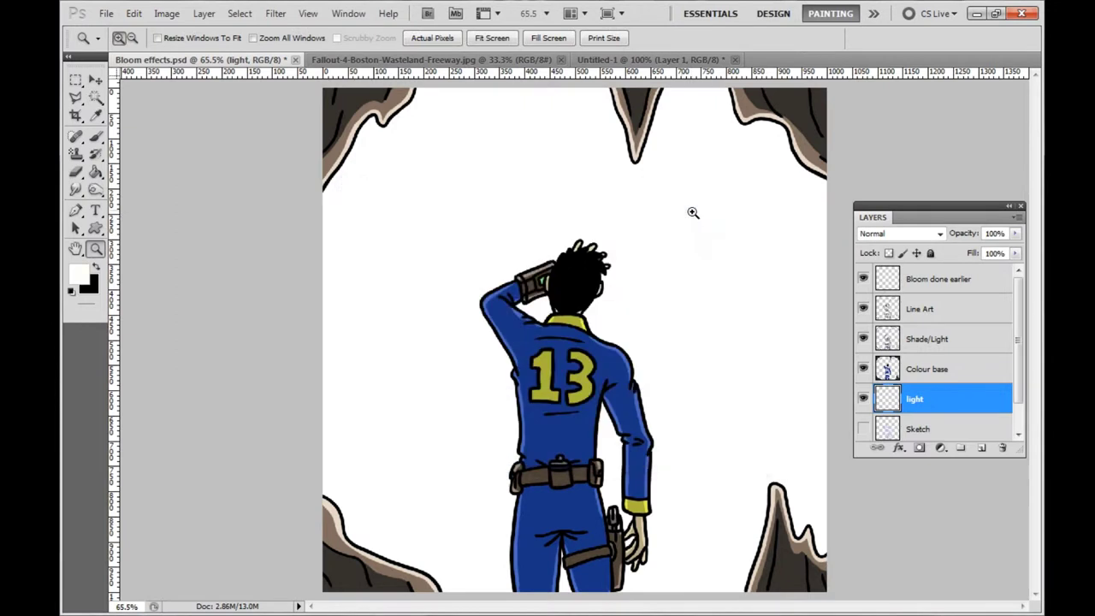
Step: Fill the light layer with the cream colour using the Paint Bucket, then select Bloom done earlier
left_click(96, 174)
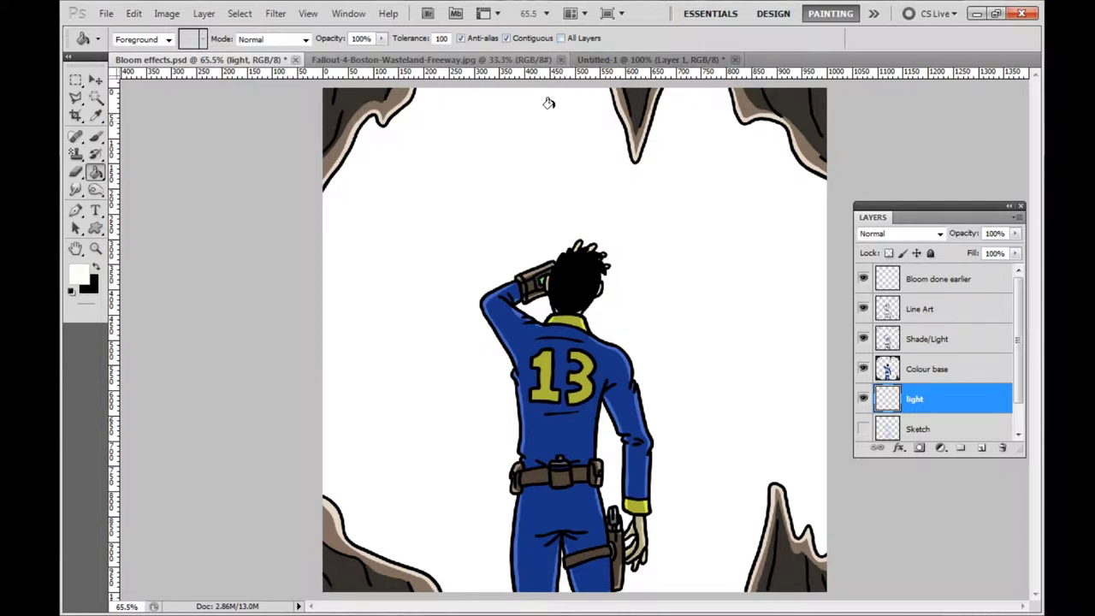
left_click(556, 177)
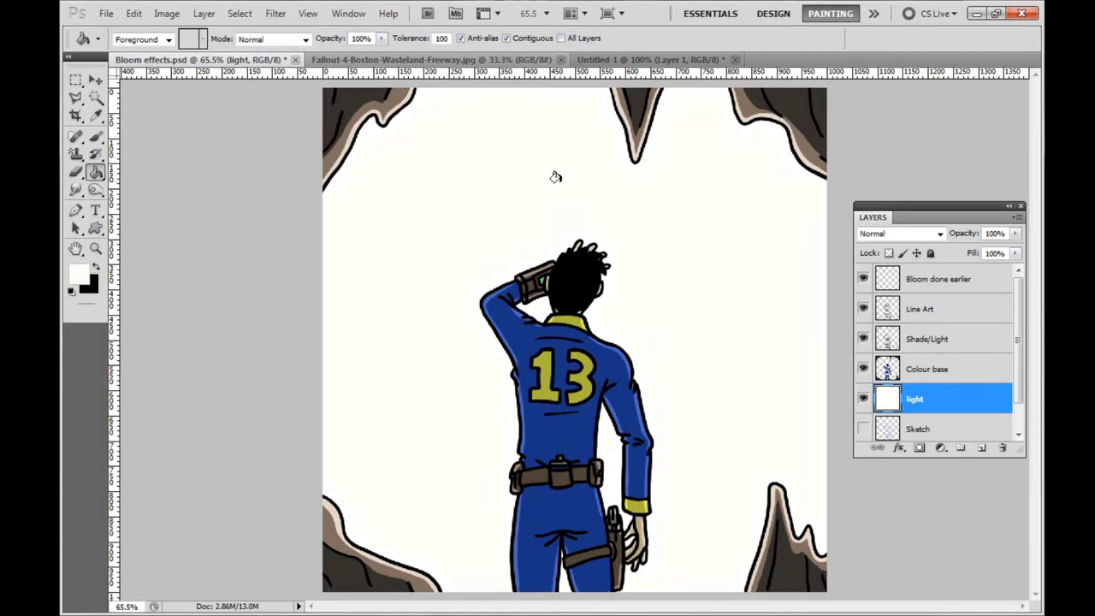
left_click(918, 285)
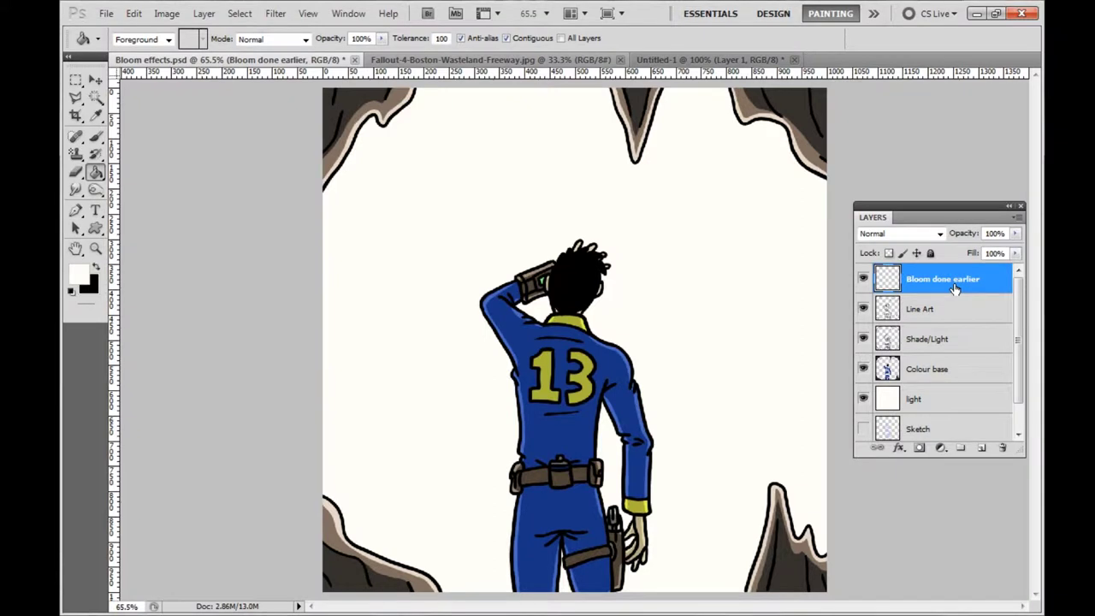
Step: Rename the Bloom done earlier layer to 'bloom'
double_click(927, 278)
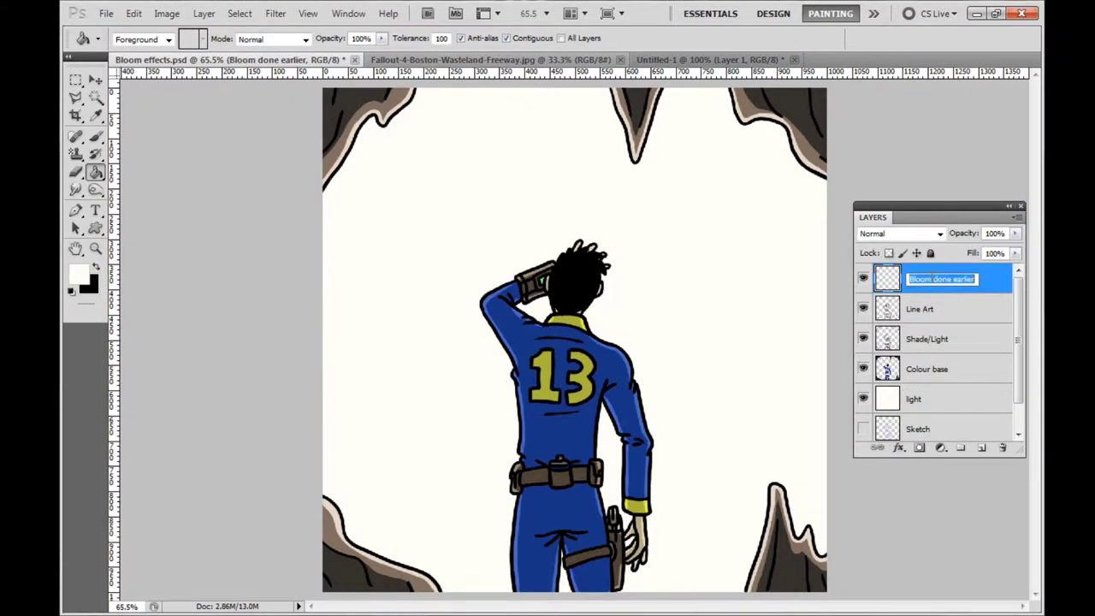
type("bloom")
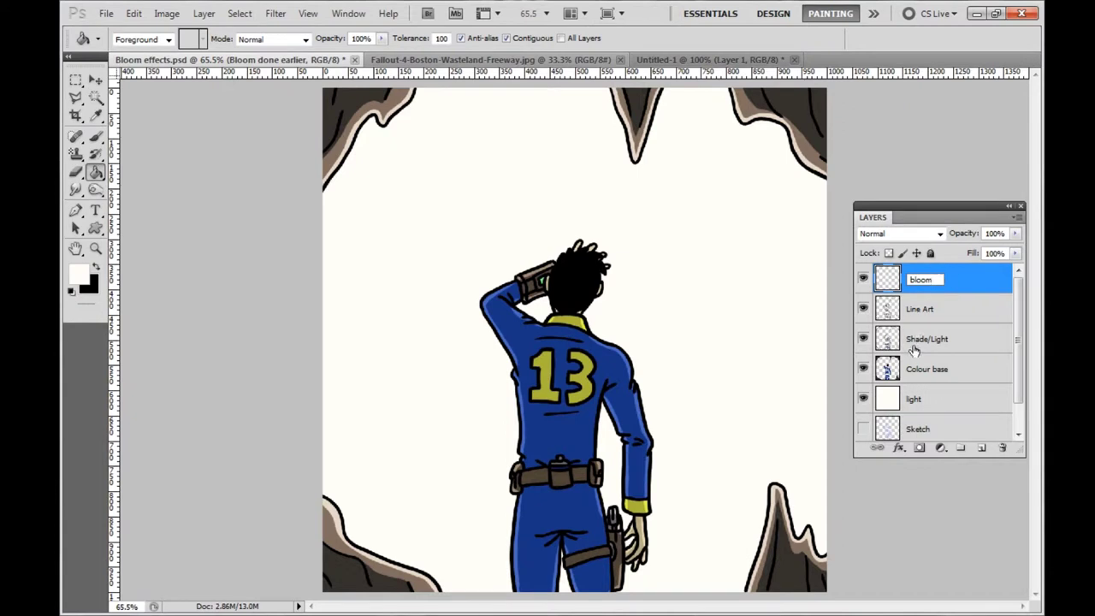
left_click(913, 316)
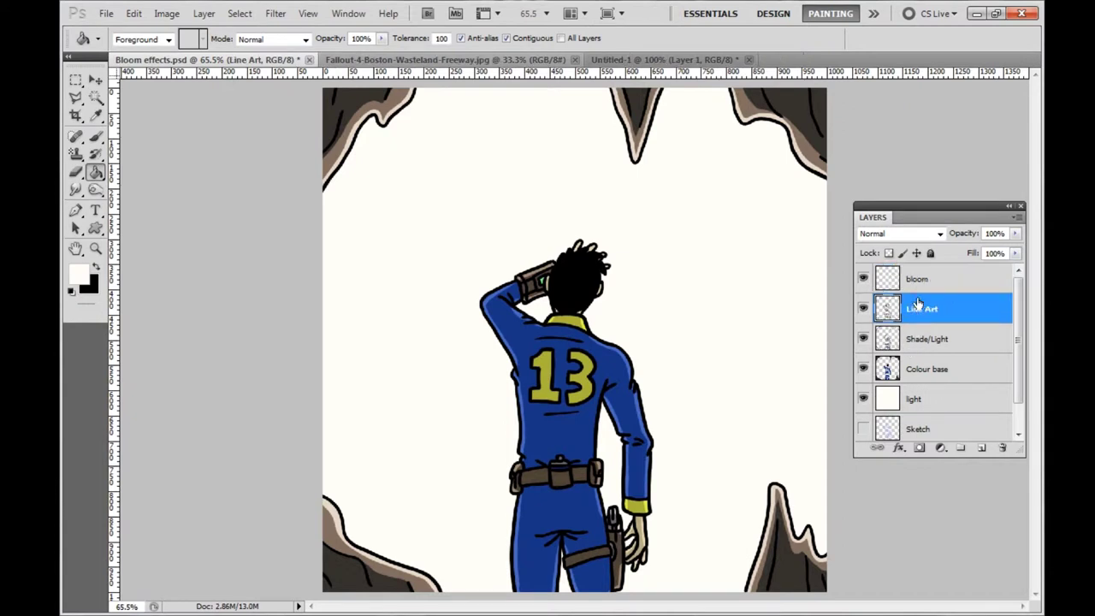
left_click(890, 275)
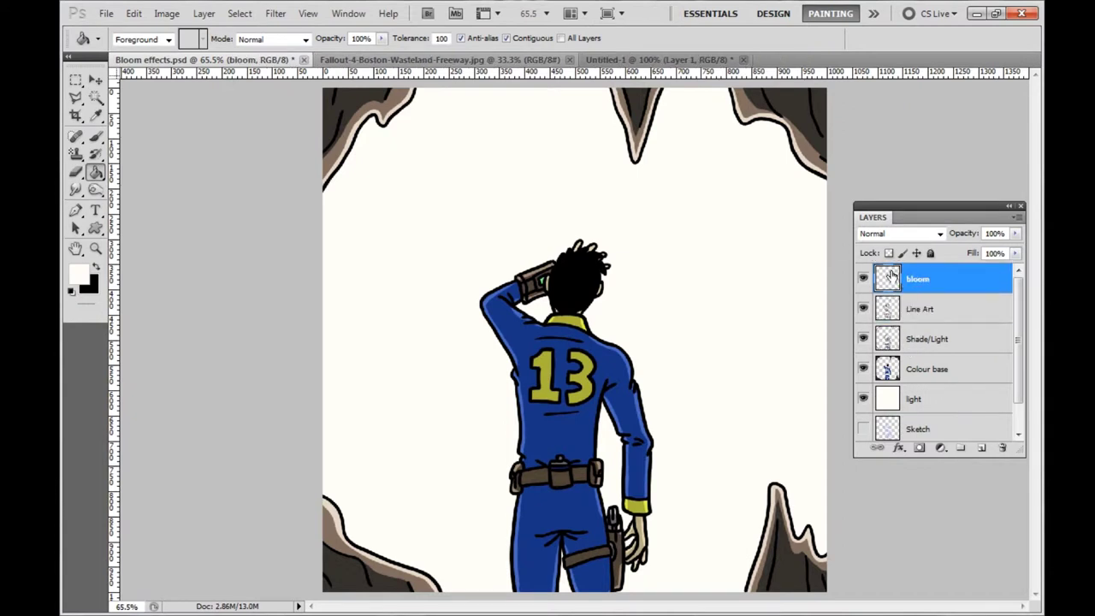
Step: Set the Brush to 1% opacity and dab faint light near the upper-left cave edge
left_click(95, 139)
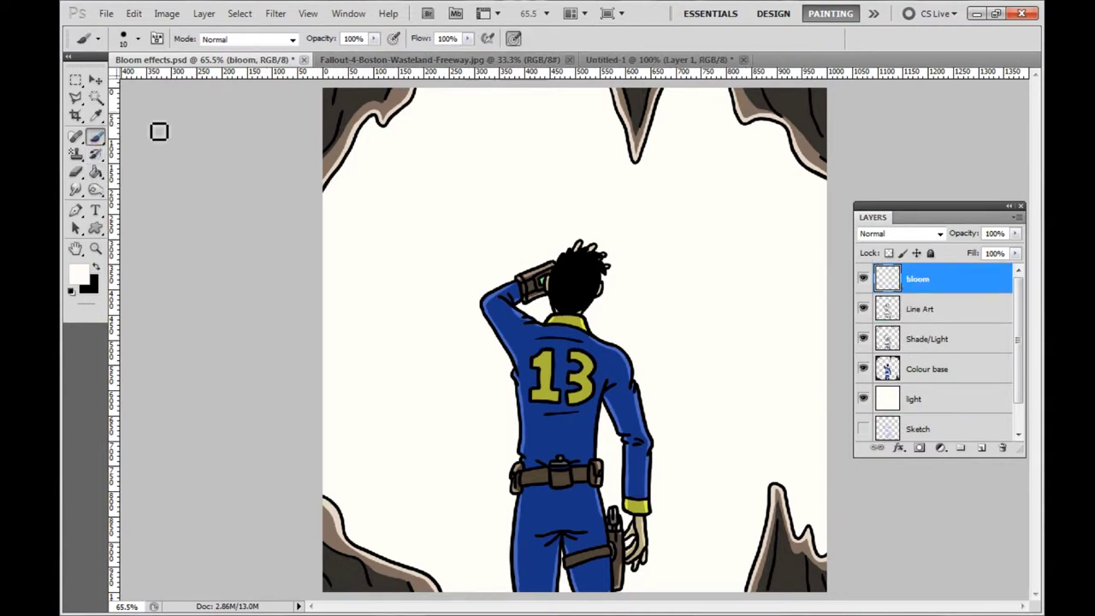
left_click(374, 40)
left_click_drag(377, 57, 290, 56)
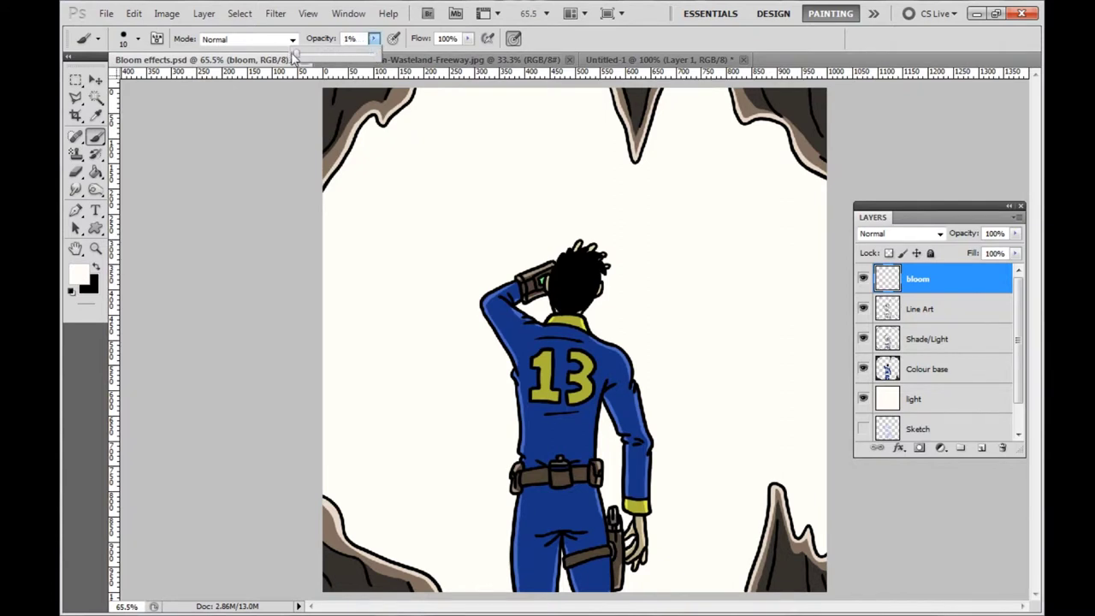
left_click(340, 95)
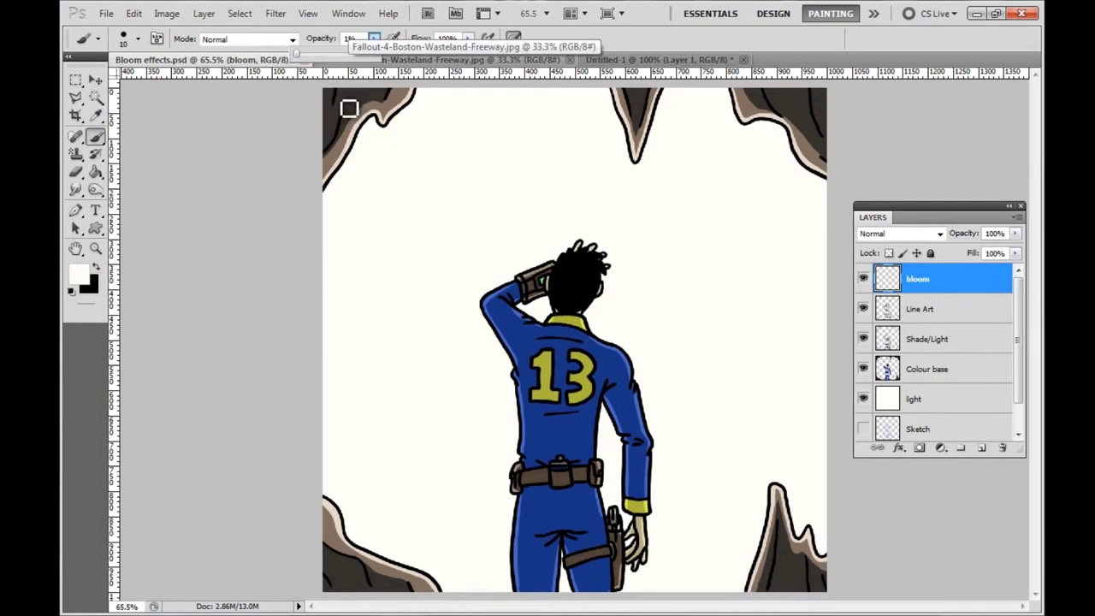
mouse_move(349, 107)
left_mouse_down()
mouse_move(342, 123)
mouse_move(318, 94)
left_mouse_up()
left_click(95, 248)
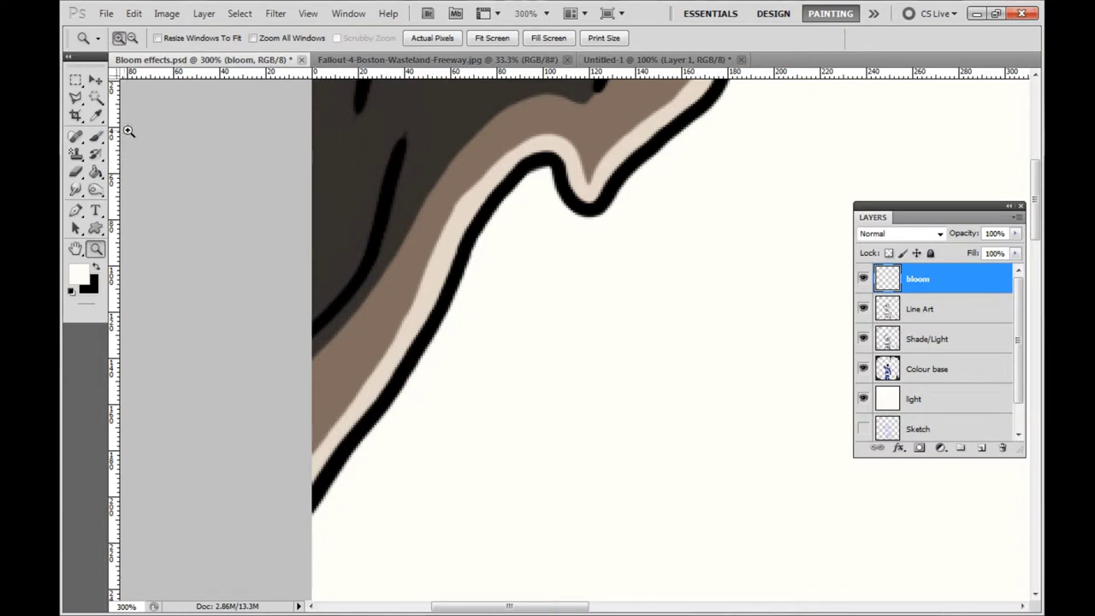
left_click(95, 137)
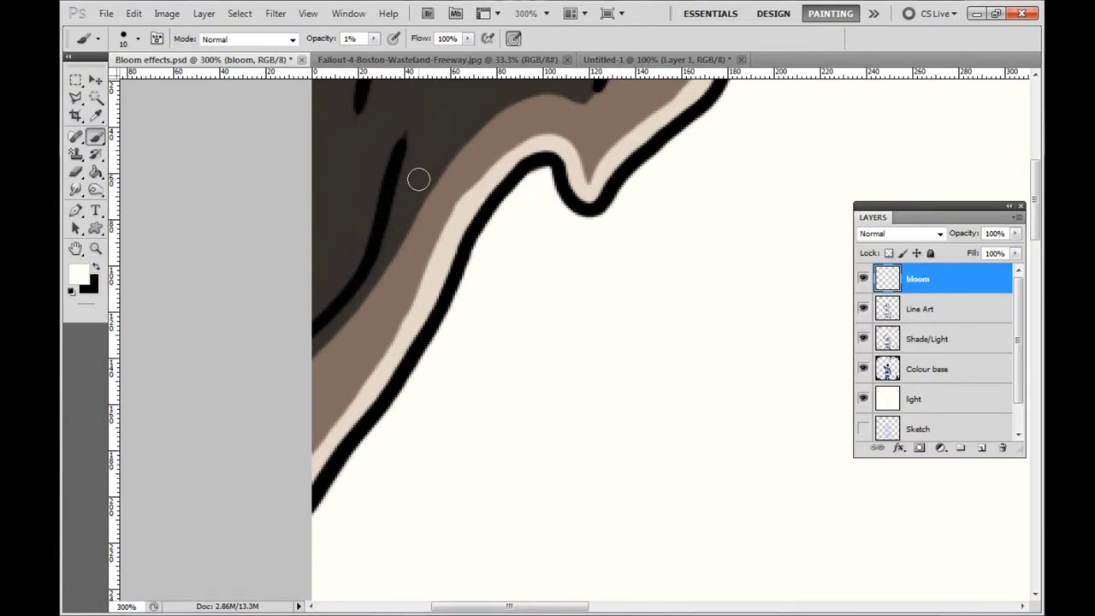
Step: Add an Outer Glow to the bloom layer using the near-white #fffef7 sampled from the canvas
right_click(919, 282)
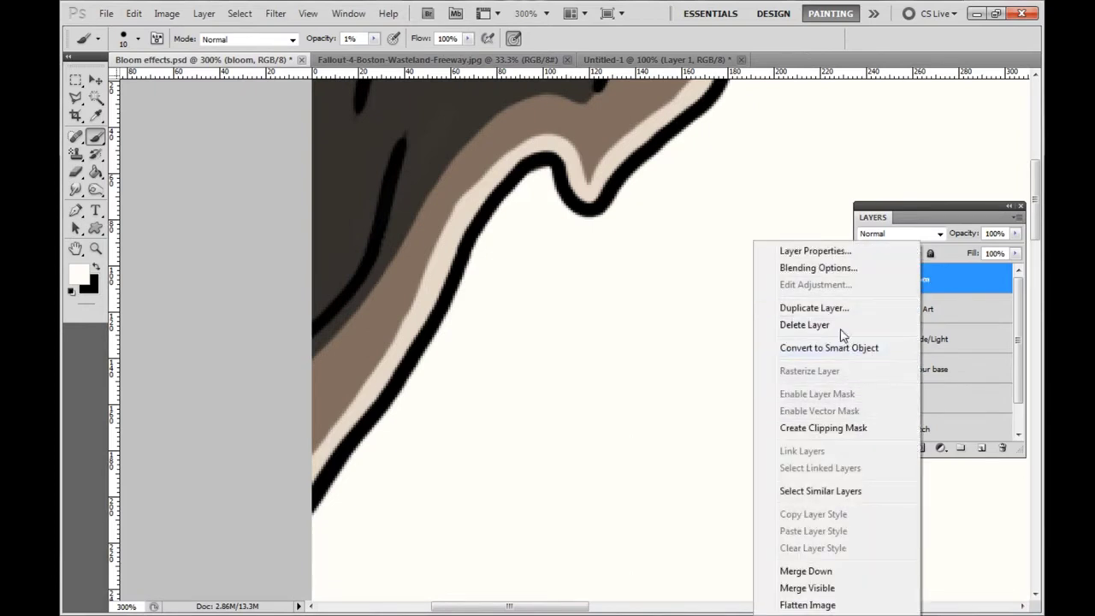
left_click(818, 267)
left_click_drag(661, 186, 587, 169)
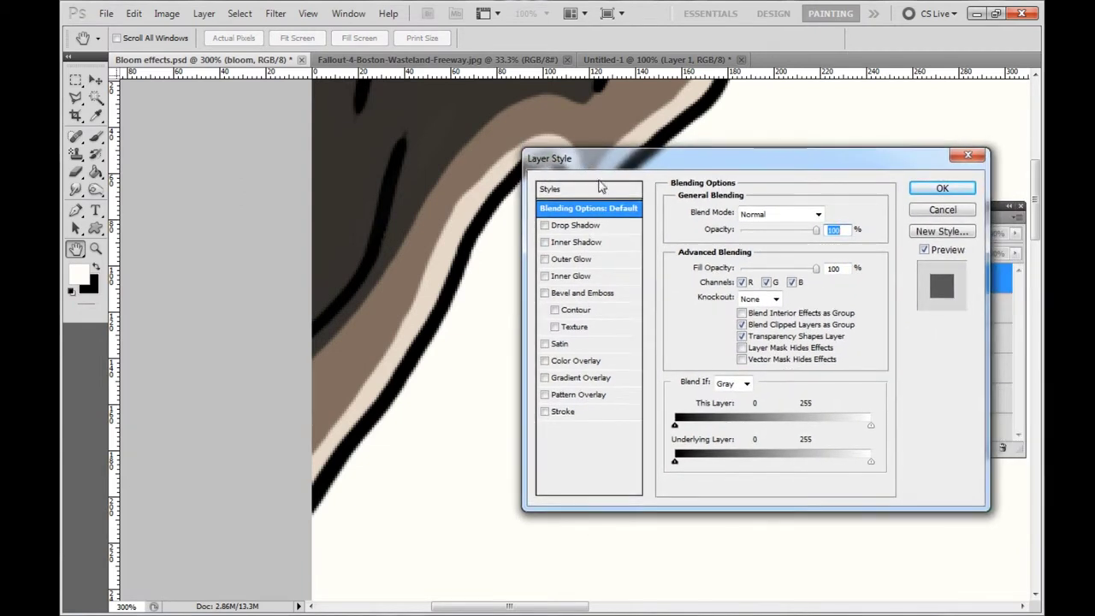
left_click(573, 259)
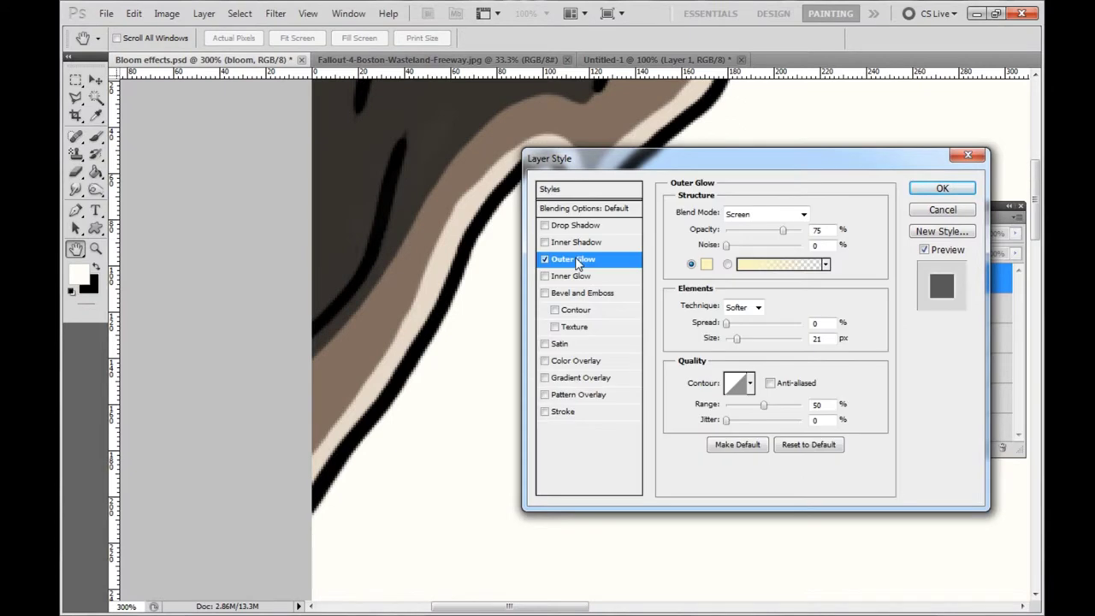
left_click(707, 266)
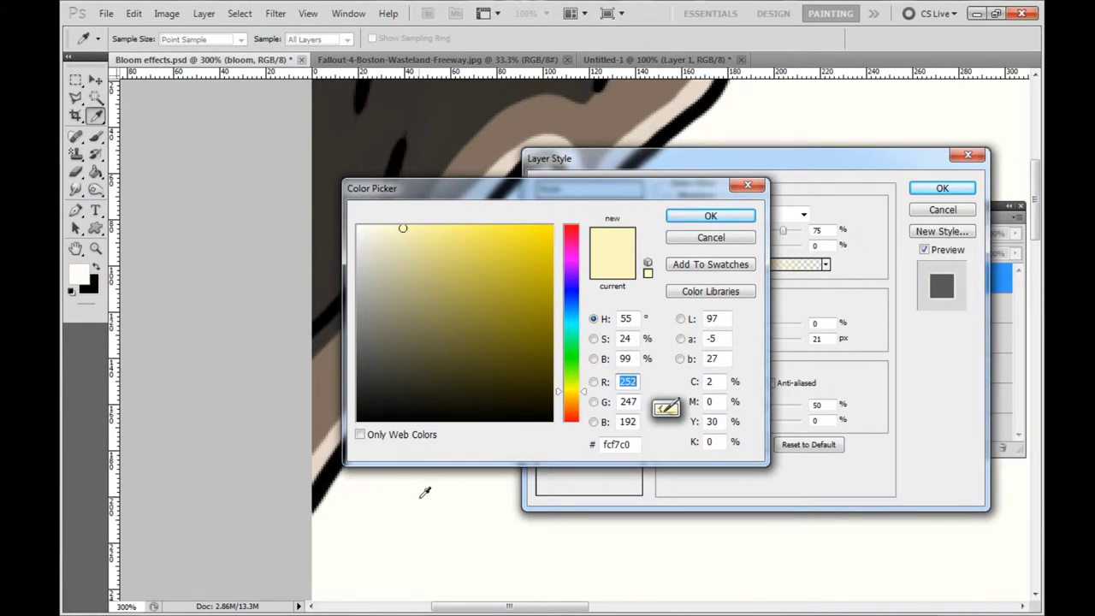
left_click(419, 497)
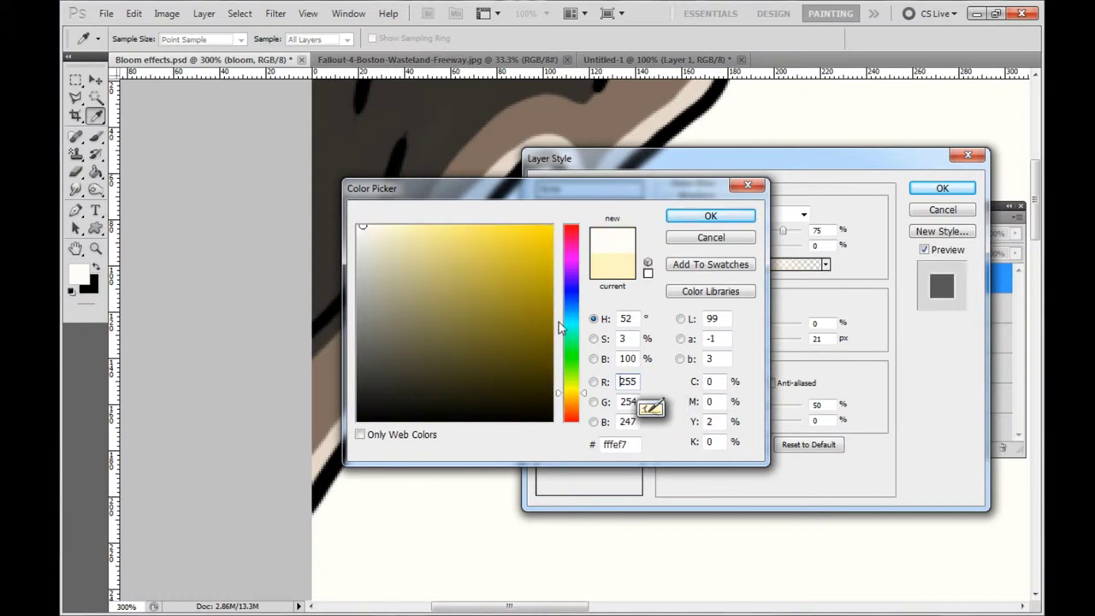
left_click(711, 216)
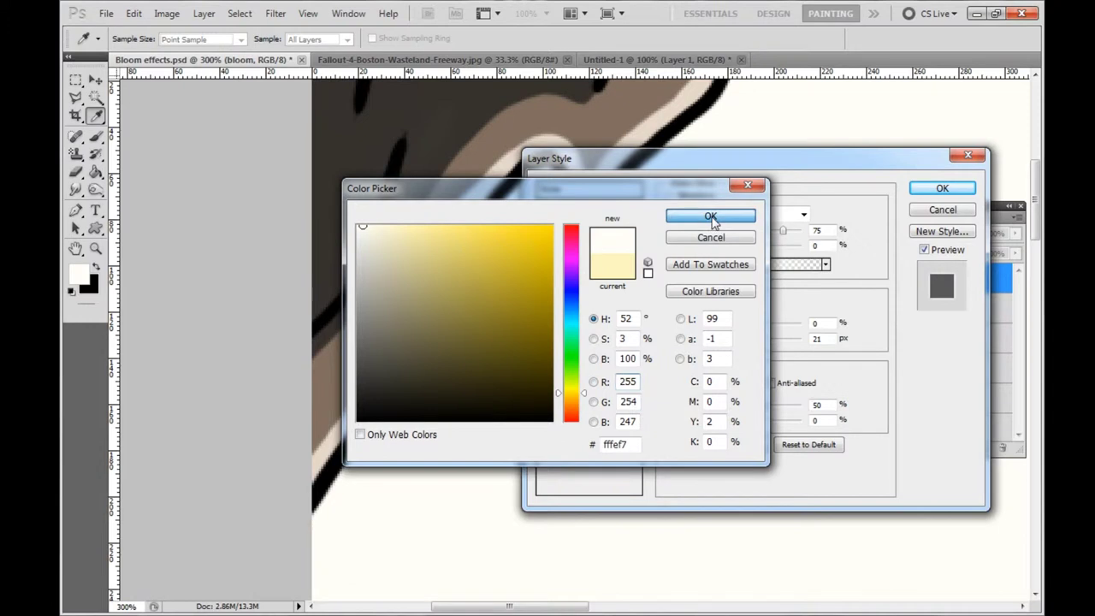
Step: Set the glow to 100% opacity, Normal blend, spread 10 and size 29, and apply it
left_click_drag(727, 159, 584, 152)
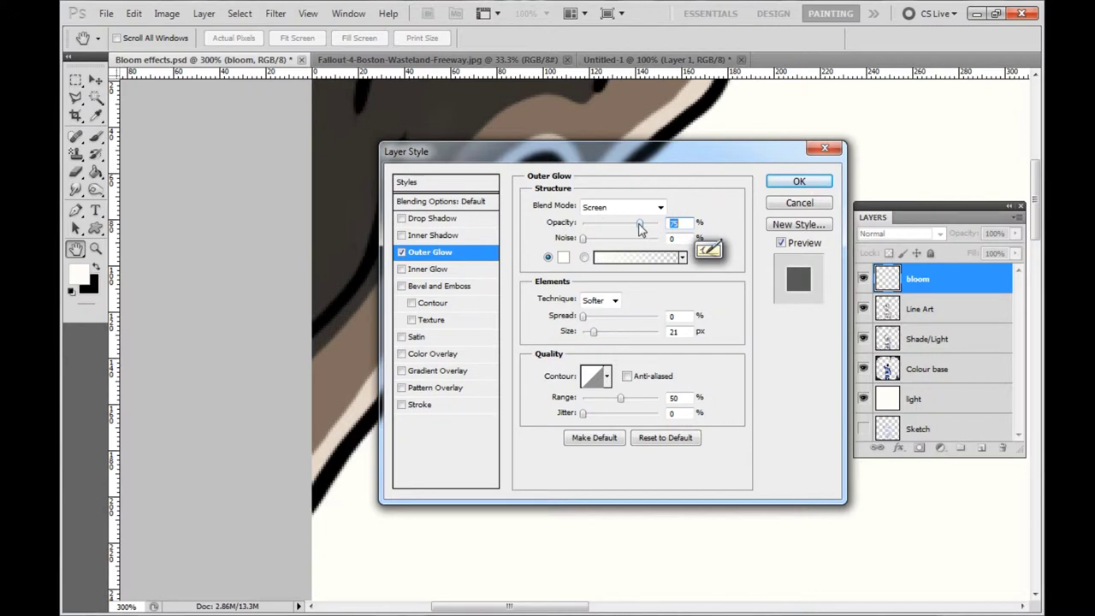
left_click_drag(640, 228, 672, 228)
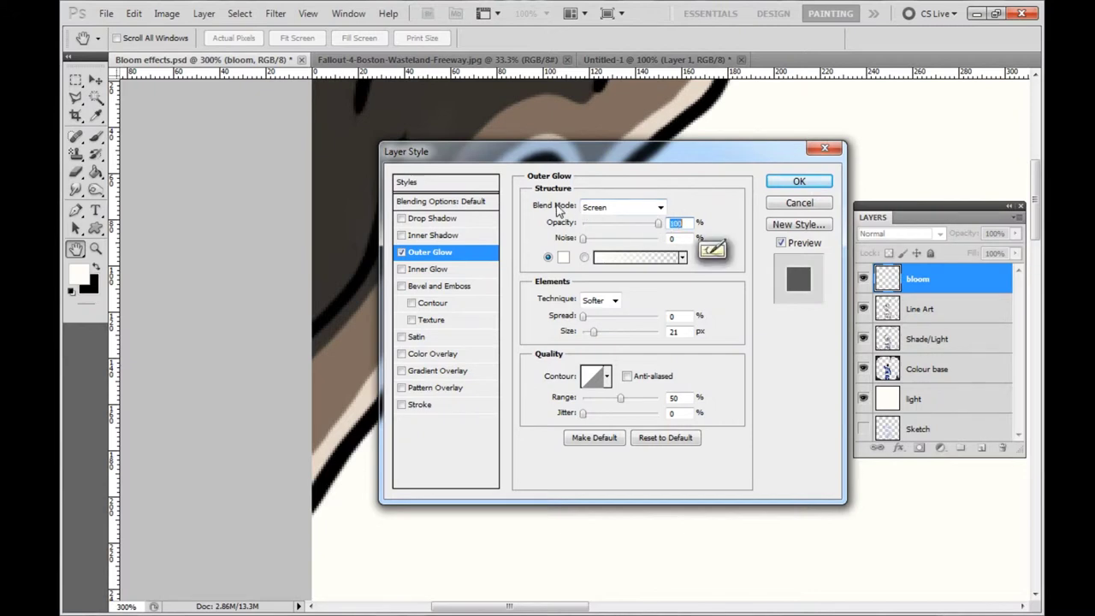
left_click(609, 210)
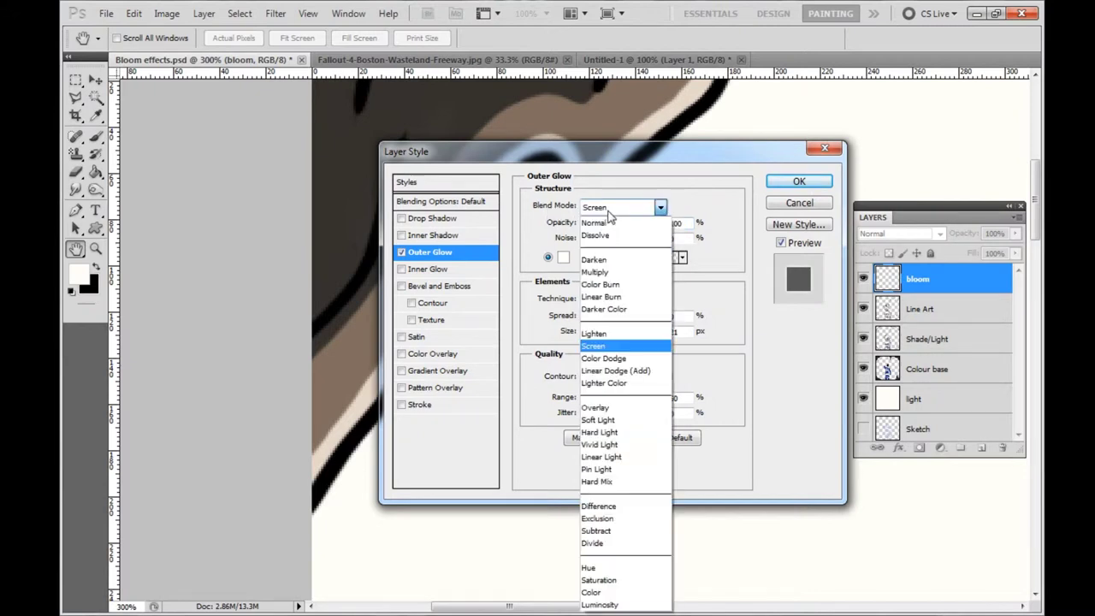
left_click(610, 224)
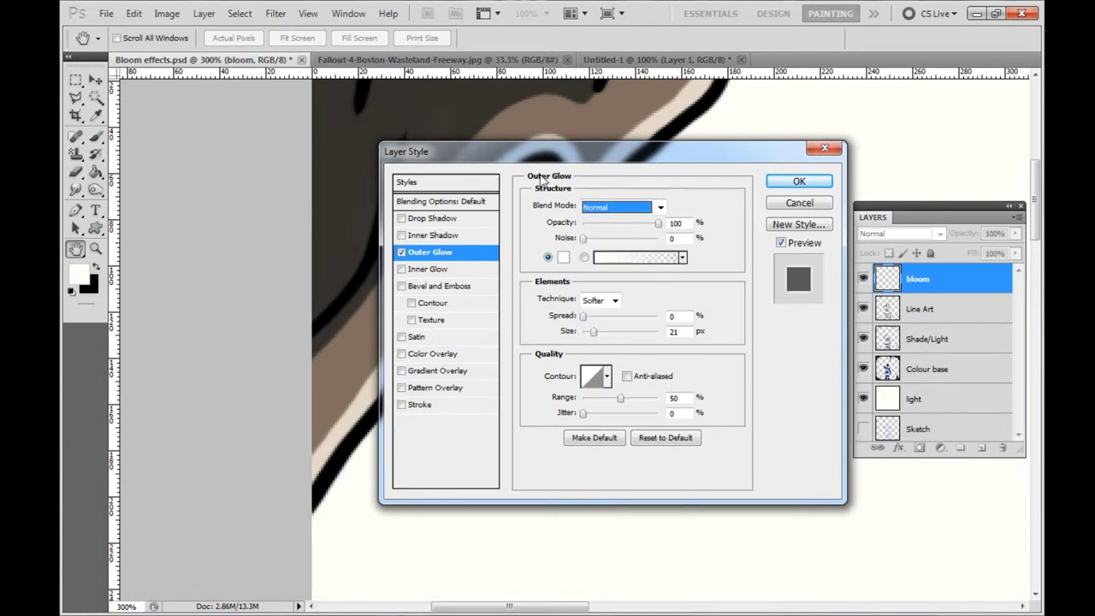
left_click_drag(512, 156, 618, 168)
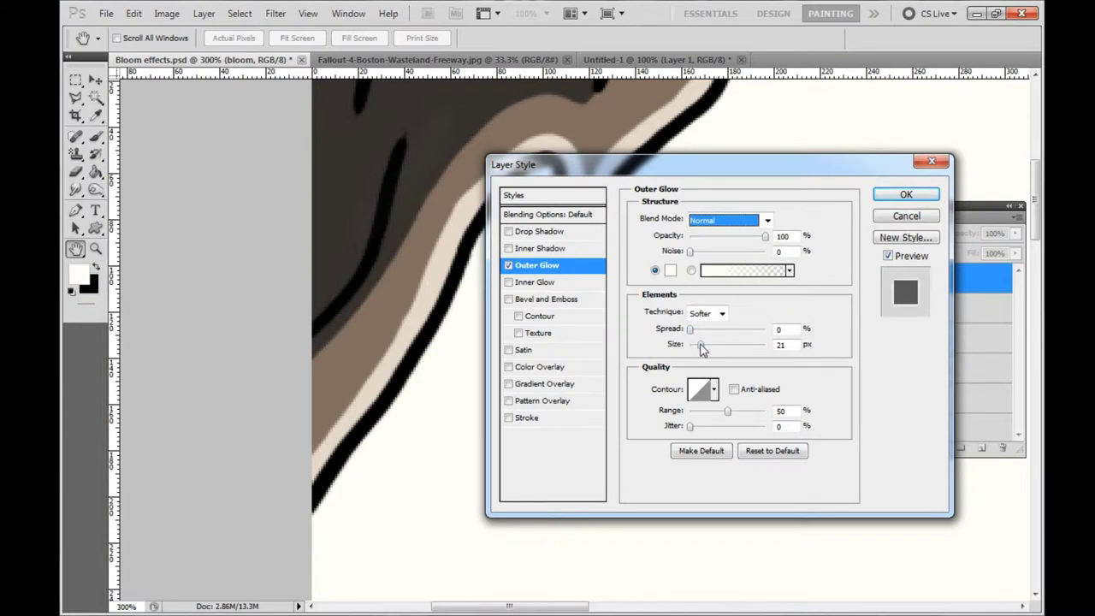
mouse_move(702, 346)
left_mouse_down()
mouse_move(736, 347)
mouse_move(703, 344)
mouse_move(717, 331)
mouse_move(691, 334)
mouse_move(739, 334)
mouse_move(696, 338)
mouse_move(704, 352)
left_mouse_up()
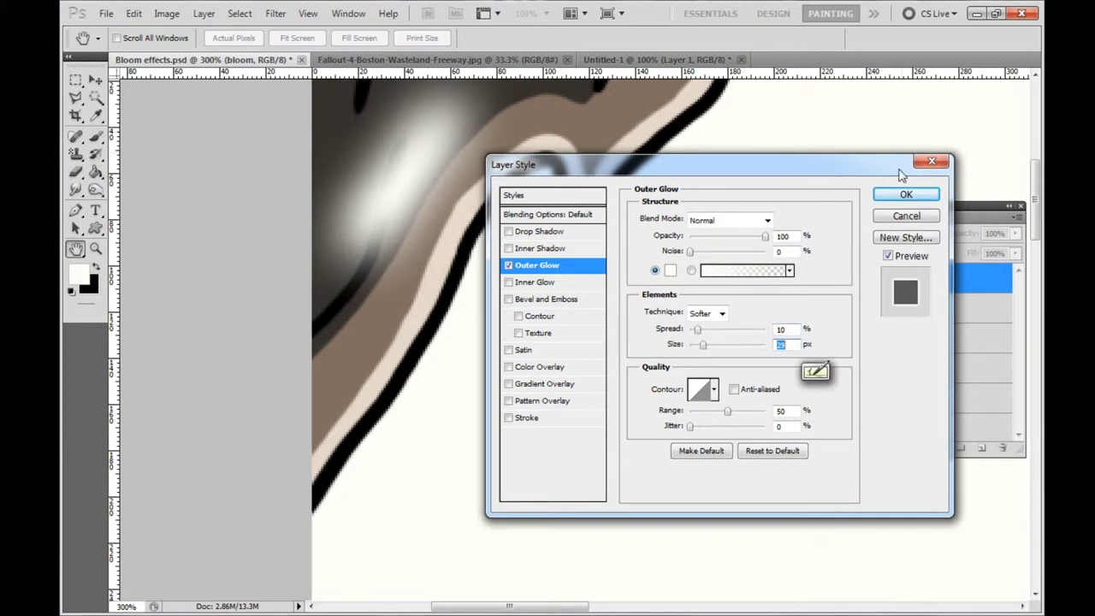
left_click(906, 194)
Step: Delete the test glow patch inside a rectangular selection, then deselect
scroll(396, 186, "up", 1)
left_click(79, 81)
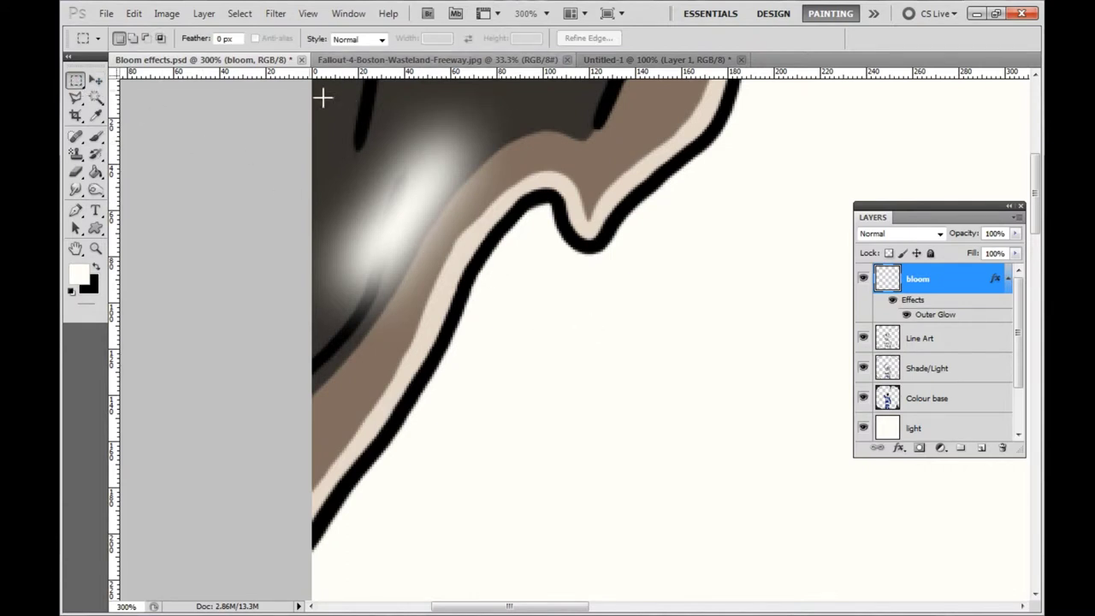
mouse_move(334, 111)
left_mouse_down()
mouse_move(307, 94)
mouse_move(547, 351)
mouse_move(582, 374)
left_mouse_up()
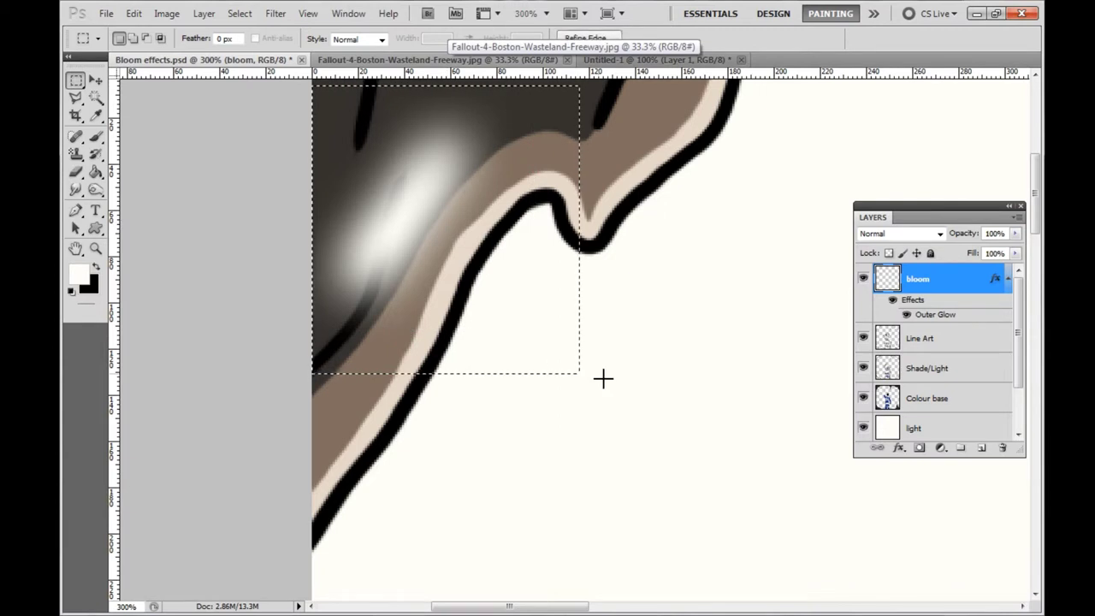
key("Delete")
key("ctrl+d")
Step: Fit the image on screen, then zoom to 400% on the dweller's raised arm
left_click(95, 249)
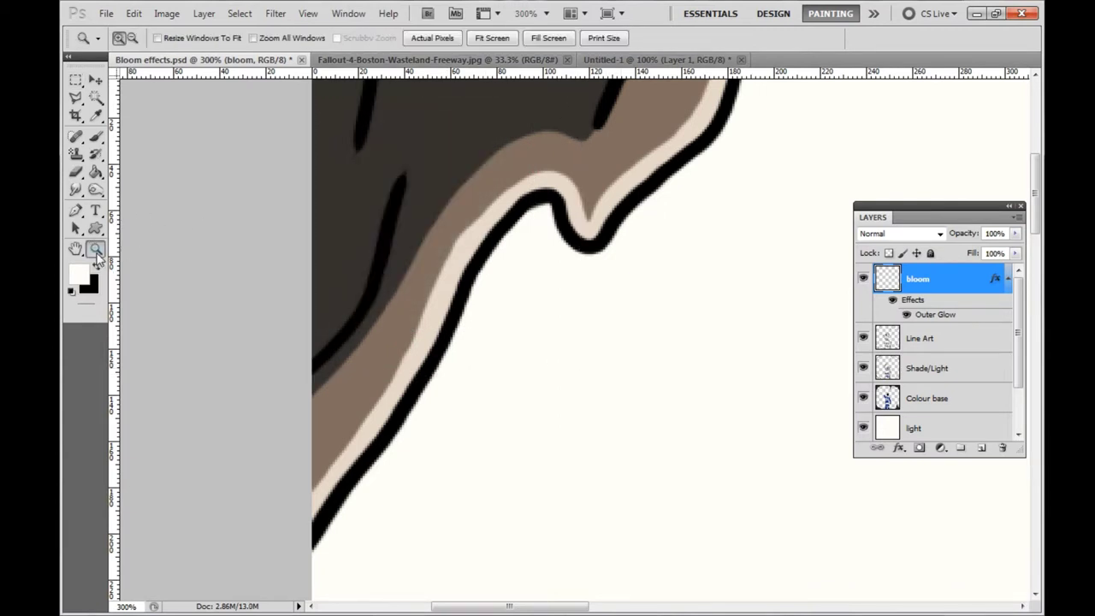
right_click(467, 300)
left_click(482, 308)
left_click(587, 313)
left_click(587, 313)
left_click(550, 299)
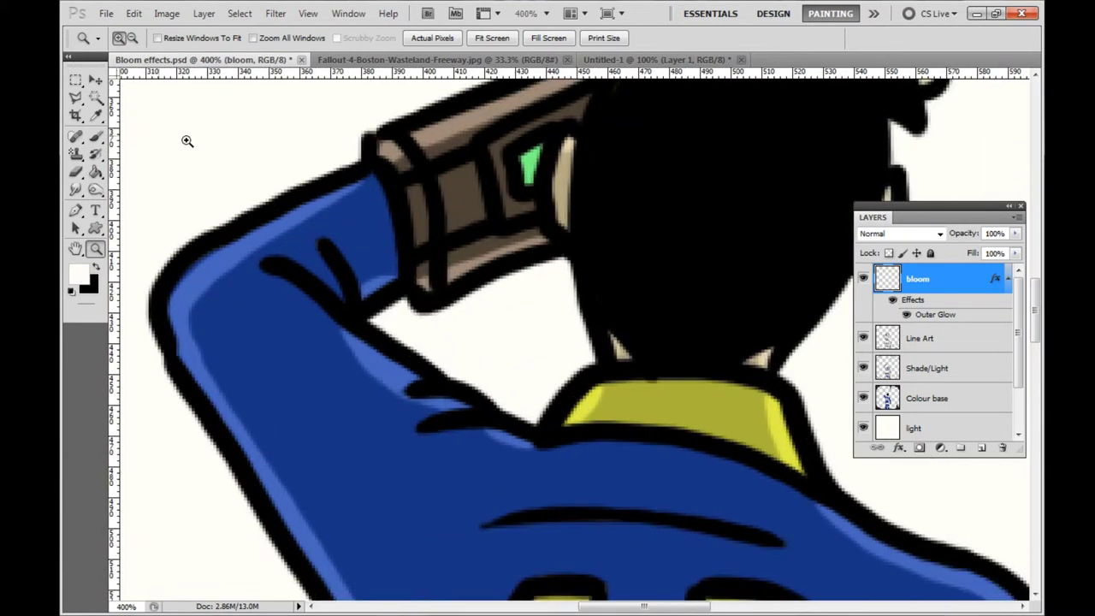
Step: Paint soft white glow along the arm's inner edge and the hair edges, undoing the stroke over the cuff
left_click(95, 137)
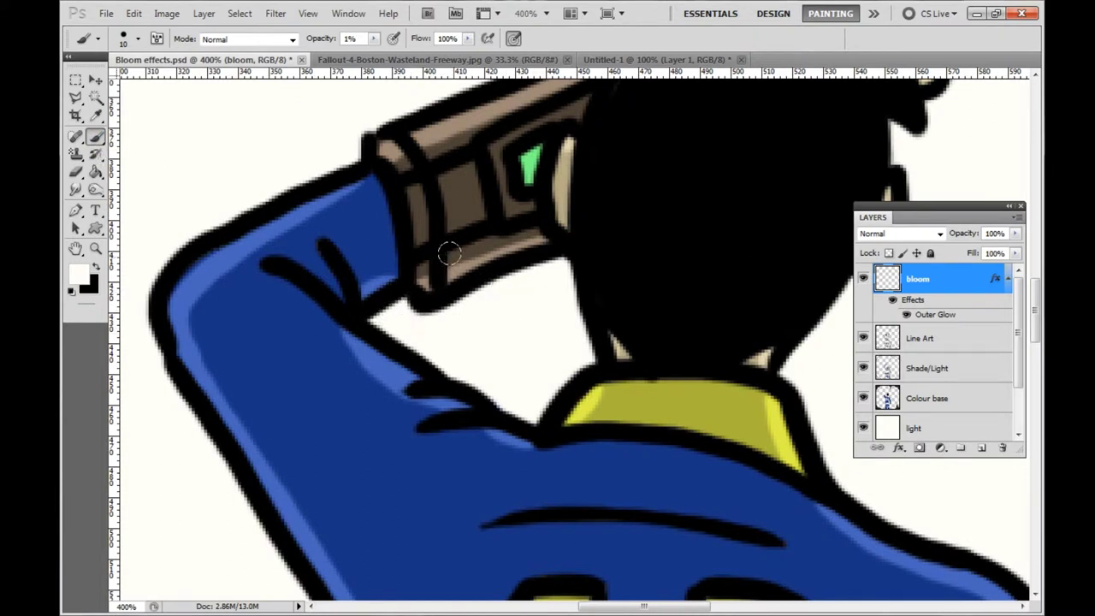
mouse_move(386, 313)
left_mouse_down()
mouse_move(440, 299)
mouse_move(429, 316)
mouse_move(549, 273)
mouse_move(574, 352)
mouse_move(524, 399)
mouse_move(388, 320)
mouse_move(420, 295)
left_mouse_up()
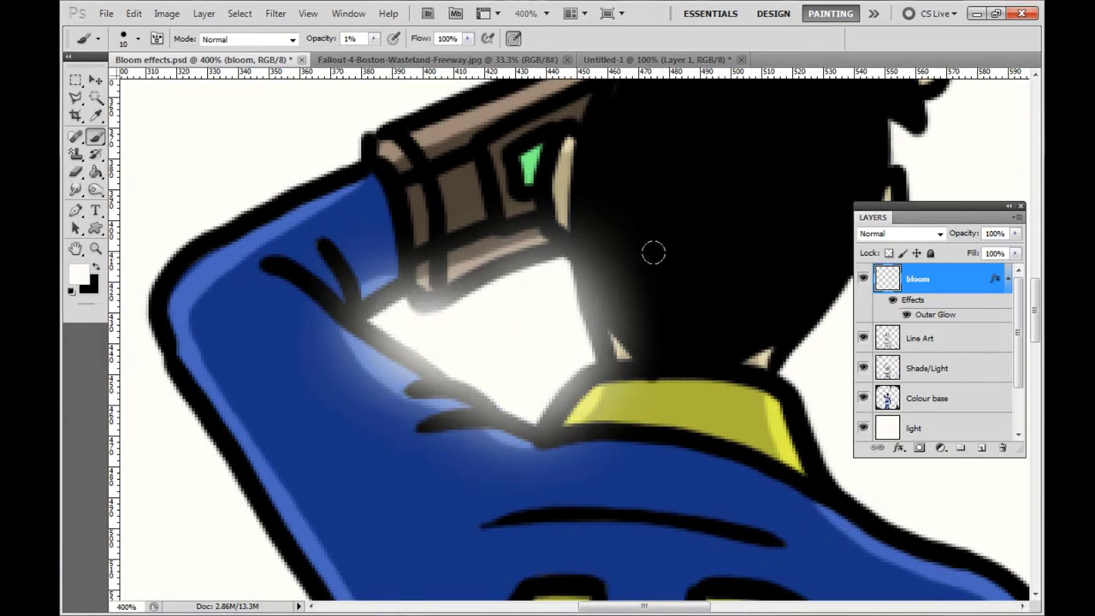
left_click_drag(1035, 312, 1038, 299)
left_click_drag(609, 188, 662, 202)
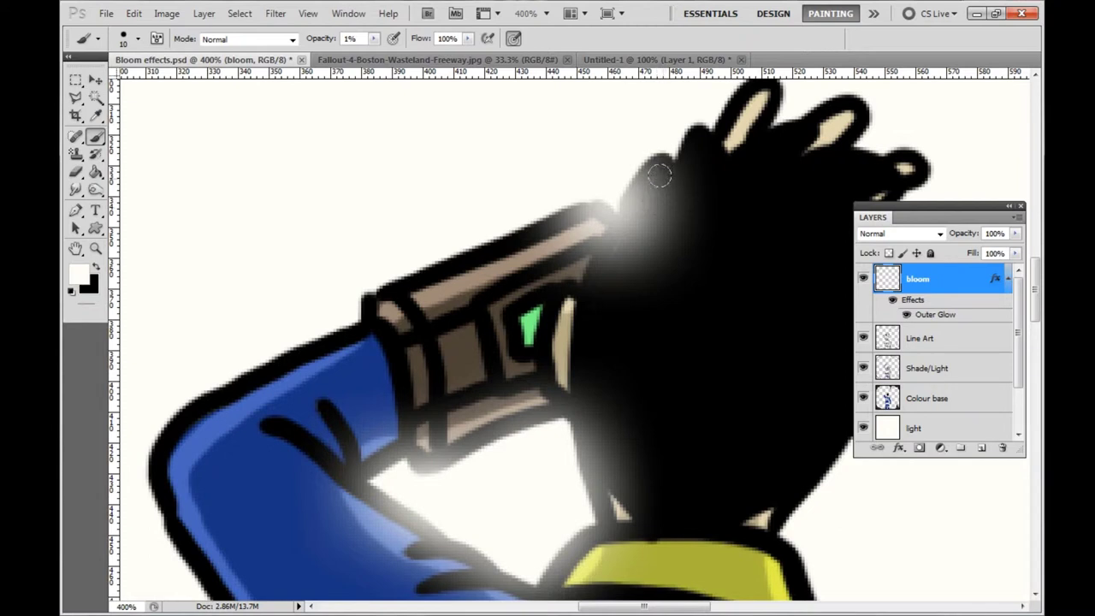
key("ctrl+z")
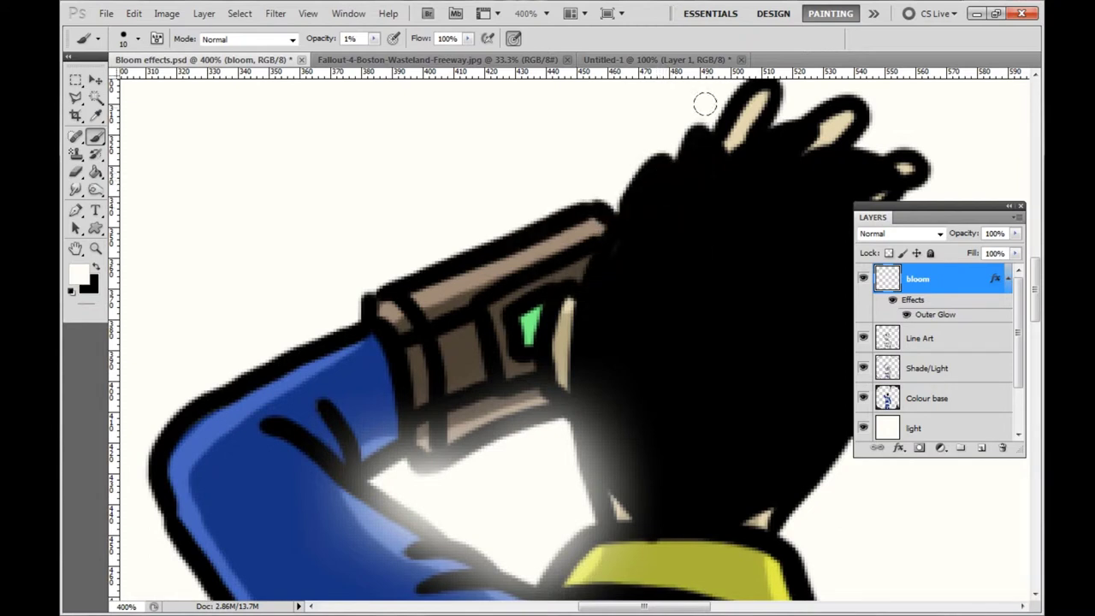
mouse_move(704, 103)
left_mouse_down()
mouse_move(667, 134)
mouse_move(648, 127)
mouse_move(626, 144)
mouse_move(609, 186)
mouse_move(619, 173)
mouse_move(349, 280)
left_mouse_up()
left_click_drag(644, 605, 692, 604)
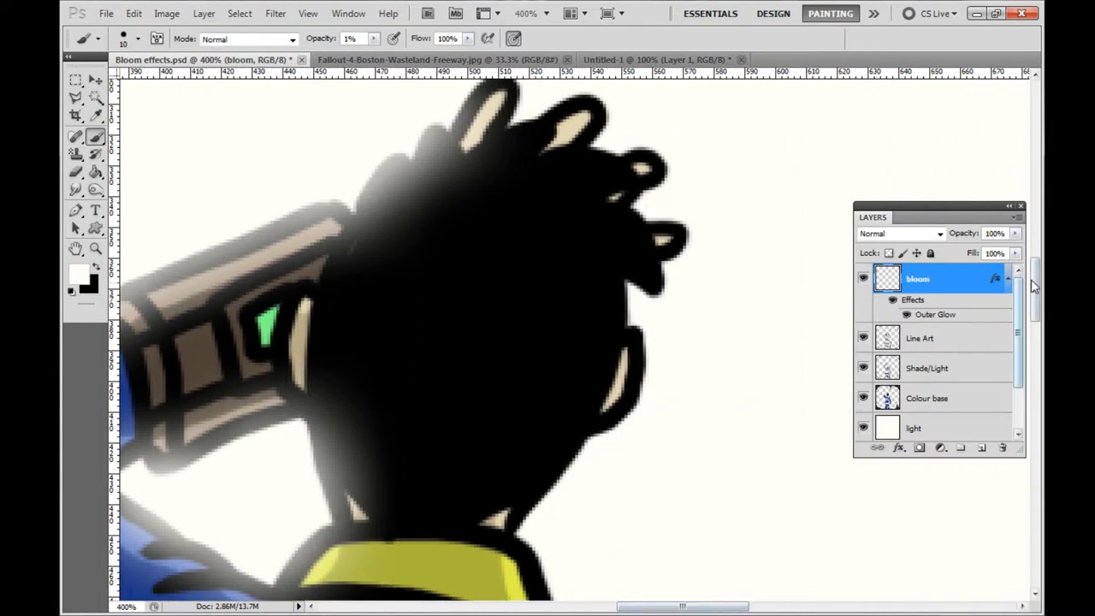
left_click_drag(1035, 290, 1035, 280)
mouse_move(638, 390)
left_mouse_down()
mouse_move(668, 356)
mouse_move(700, 309)
mouse_move(678, 274)
mouse_move(644, 274)
mouse_move(675, 238)
mouse_move(646, 201)
mouse_move(604, 215)
mouse_move(614, 173)
left_mouse_up()
Step: Paint more glow along the arm and belt edges, zooming out to 300% to reach other edges
scroll(603, 332, "down", 5)
left_click_drag(1034, 325, 1038, 402)
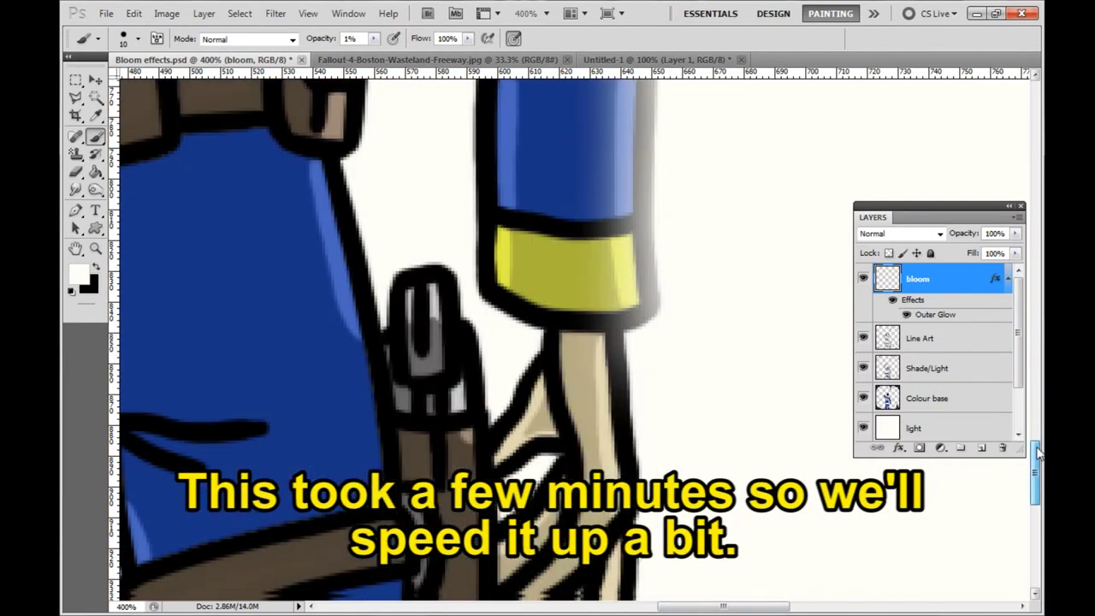
left_click_drag(912, 299, 919, 342)
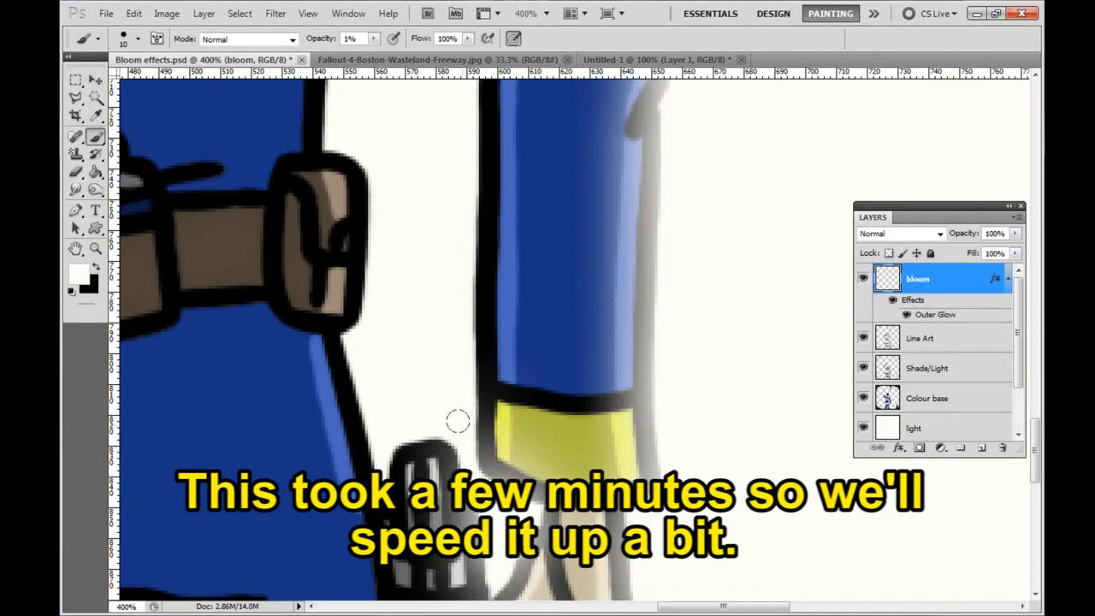
scroll(450, 305, "down", 5)
scroll(658, 327, "down", 5)
scroll(704, 415, "up", 10)
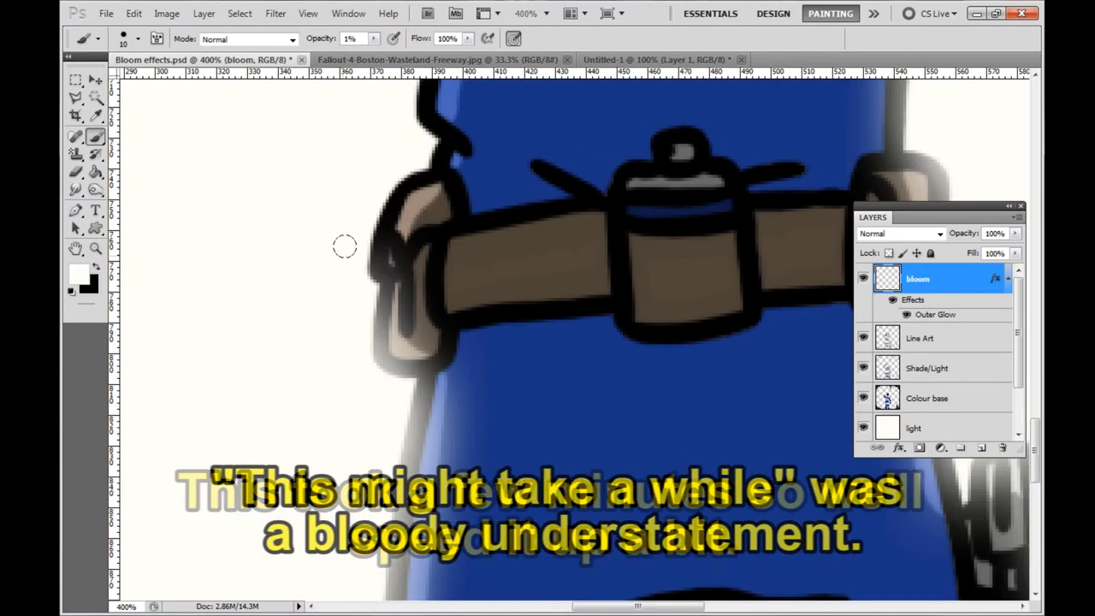
key("z")
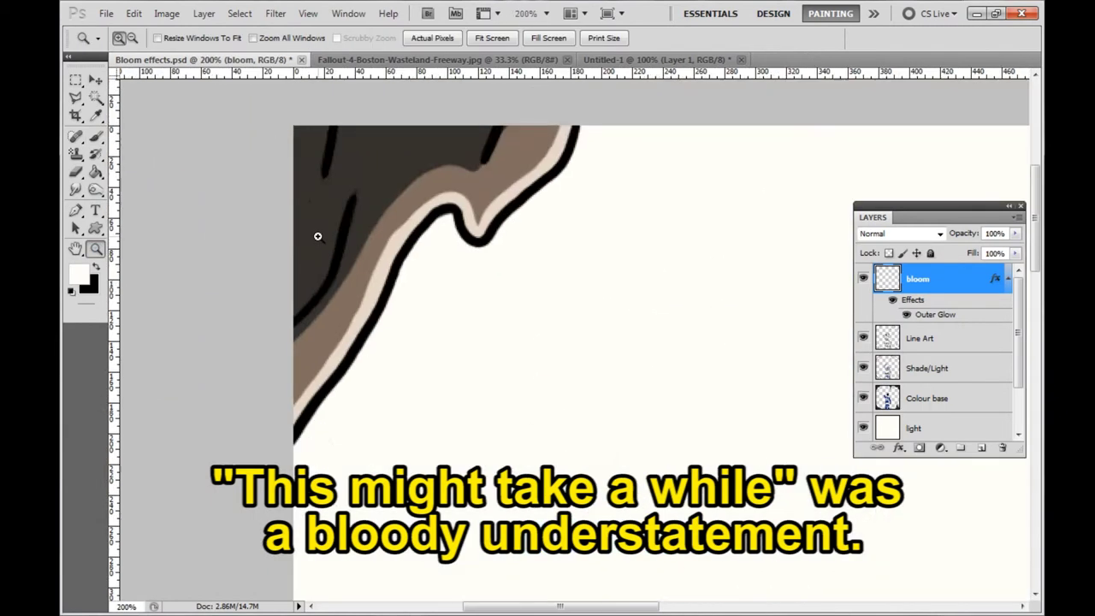
key("b")
left_click_drag(1038, 257, 1038, 214)
scroll(477, 376, "right", 10)
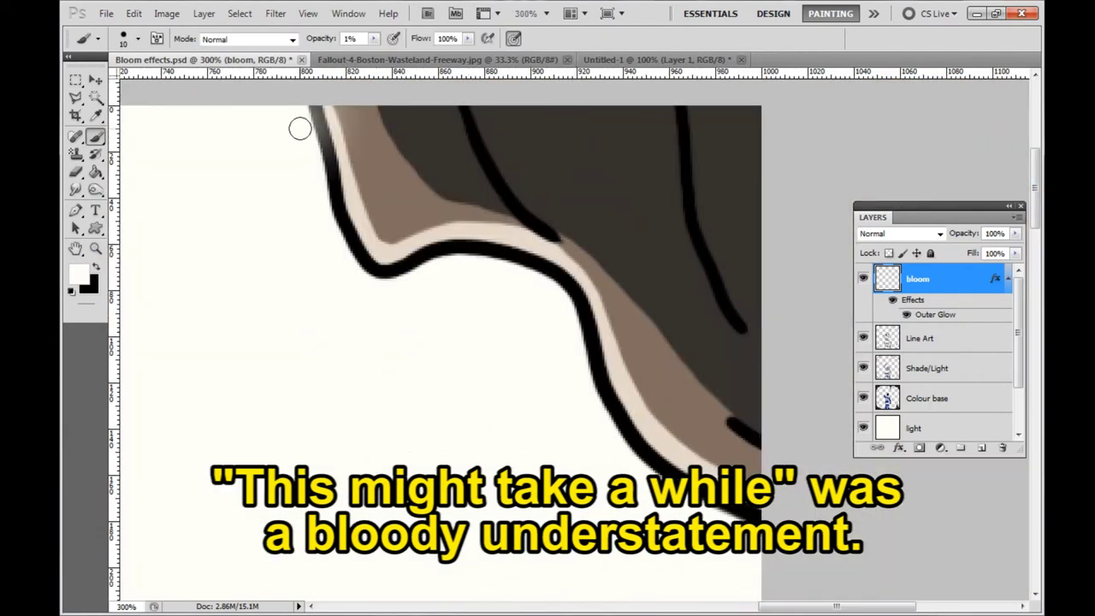
scroll(319, 220, "down", 5)
left_click_drag(696, 345, 474, 208)
scroll(716, 257, "down", 4)
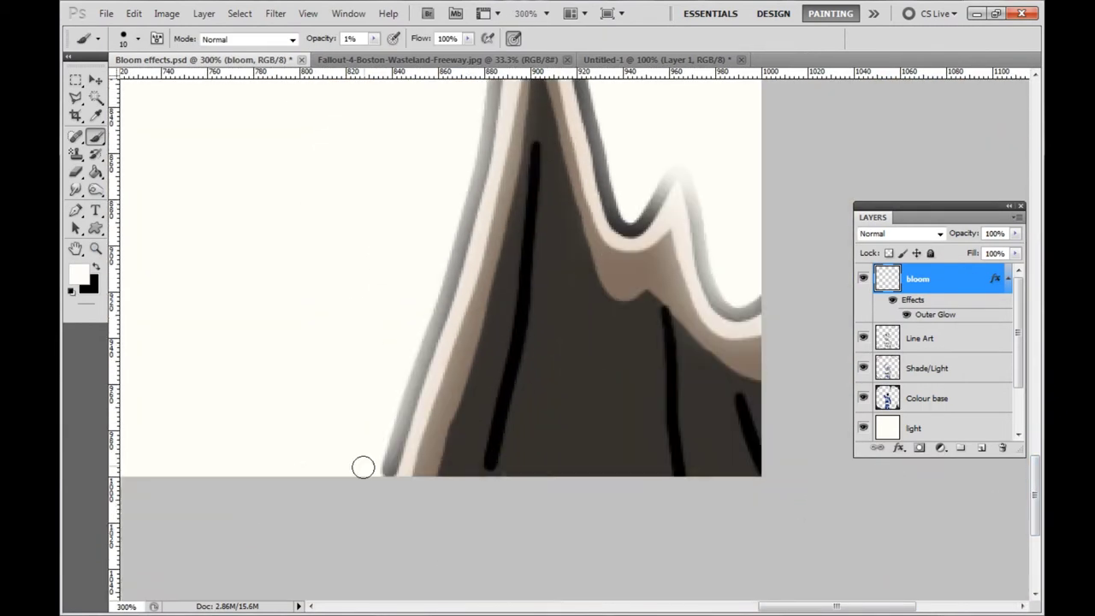
key("z")
right_click(190, 259)
left_click(239, 267)
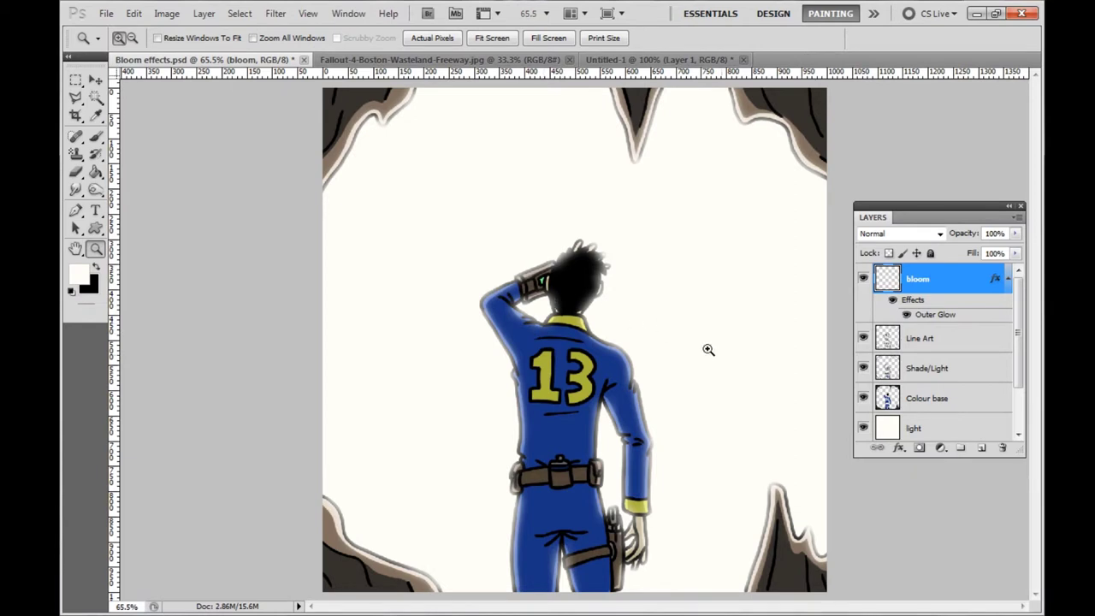
left_click(587, 392)
left_click(563, 368)
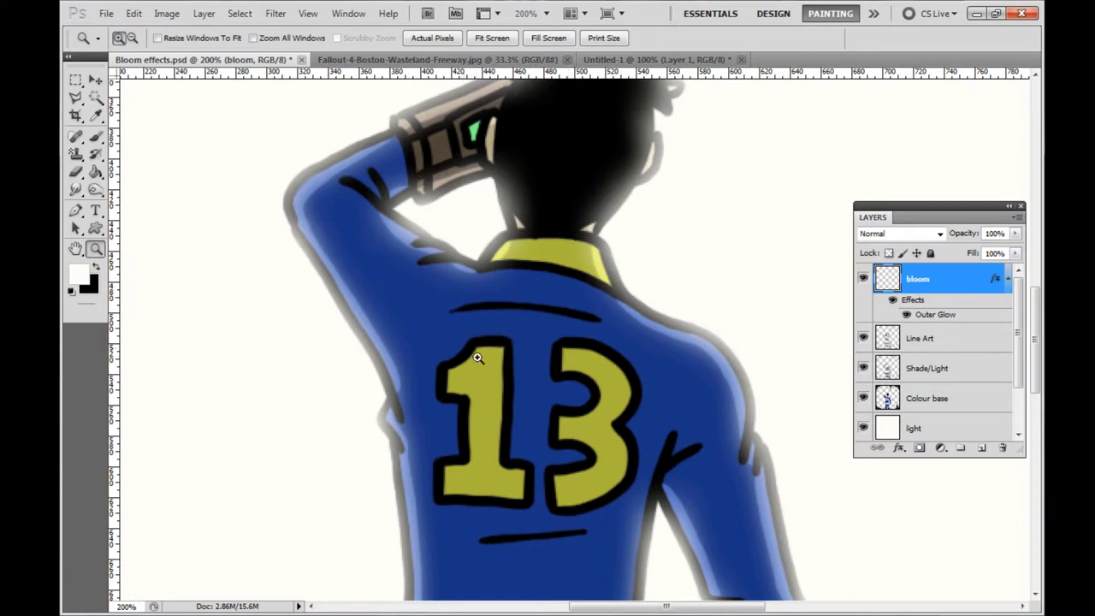
left_click(402, 240)
left_click(403, 240)
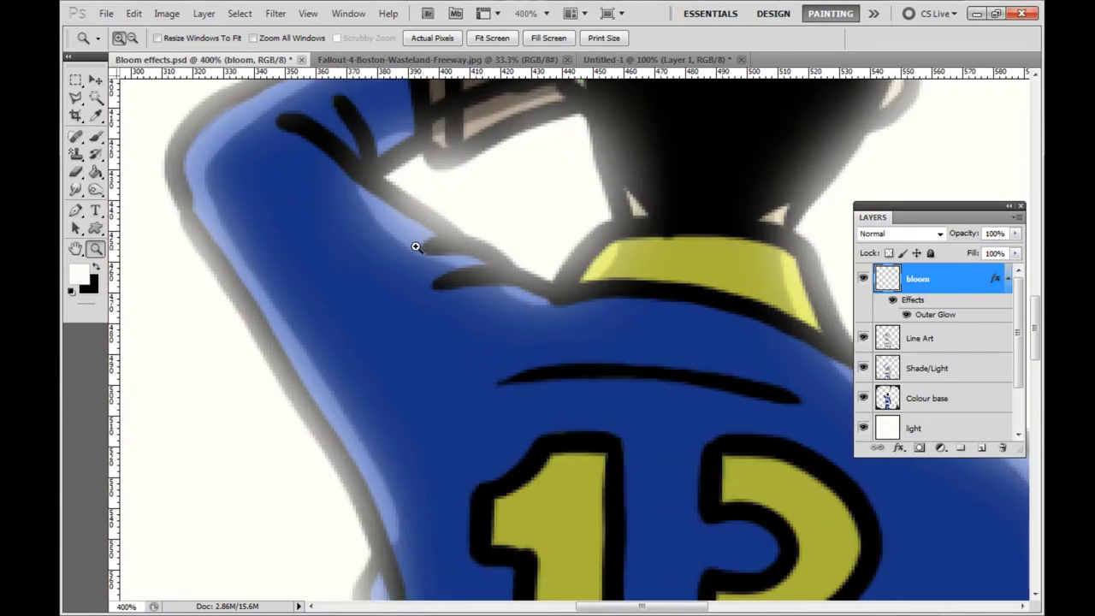
left_click(863, 367)
scroll(479, 395, "down", 3)
scroll(479, 394, "down", 10)
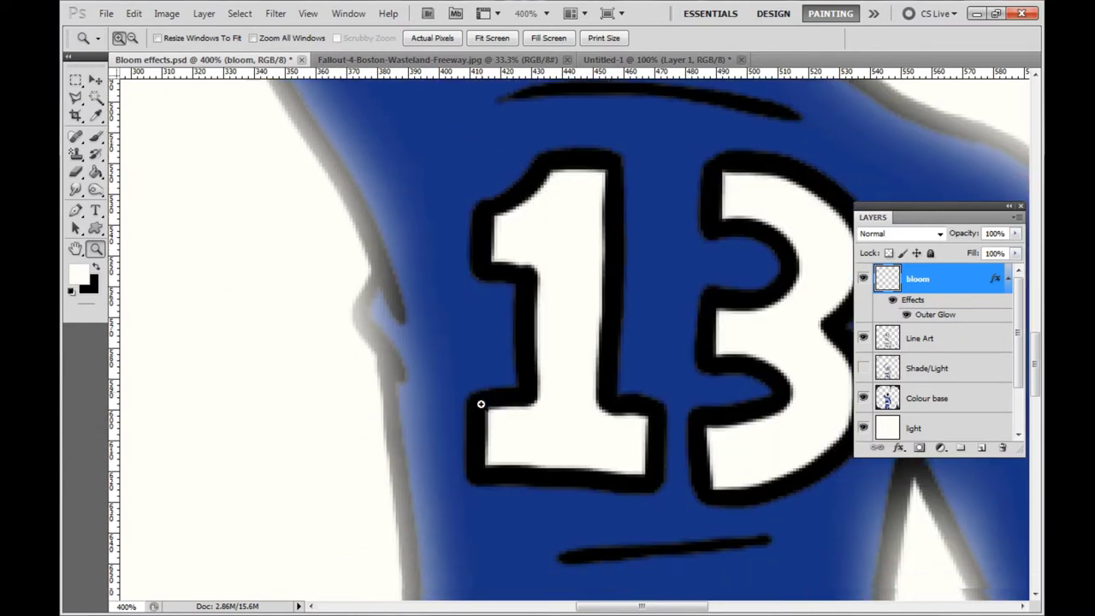
scroll(451, 376, "down", 2)
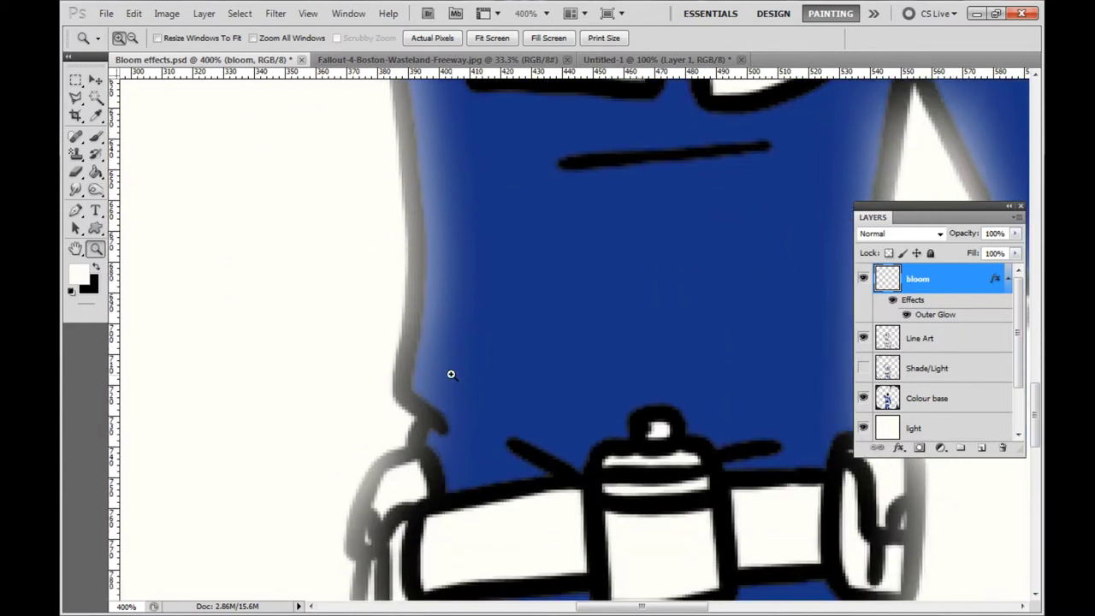
scroll(451, 374, "up", 8)
scroll(517, 395, "up", 5)
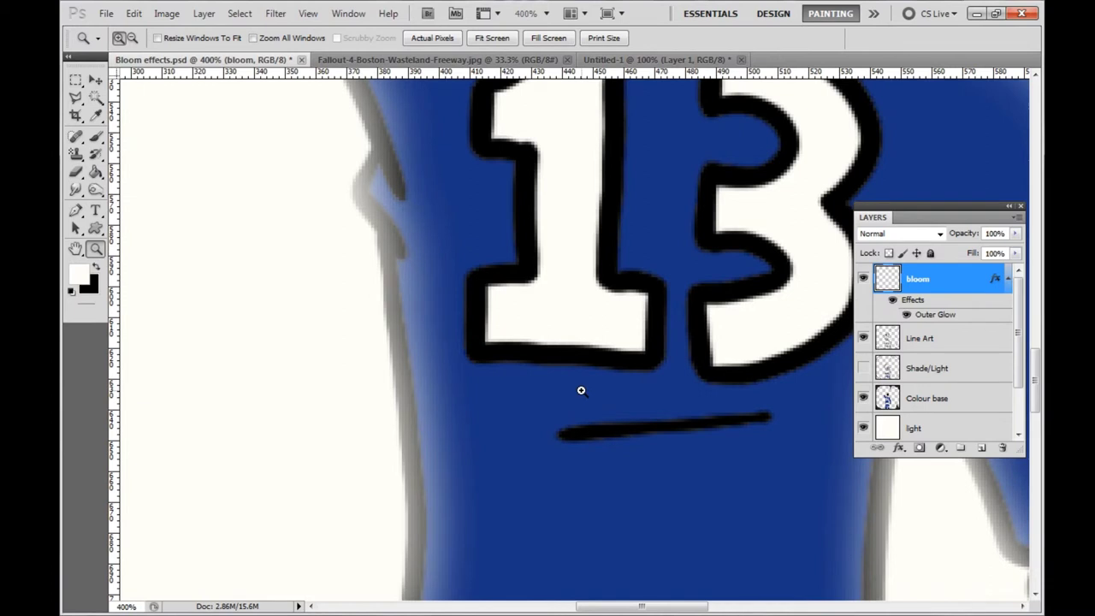
scroll(604, 353, "up", 10)
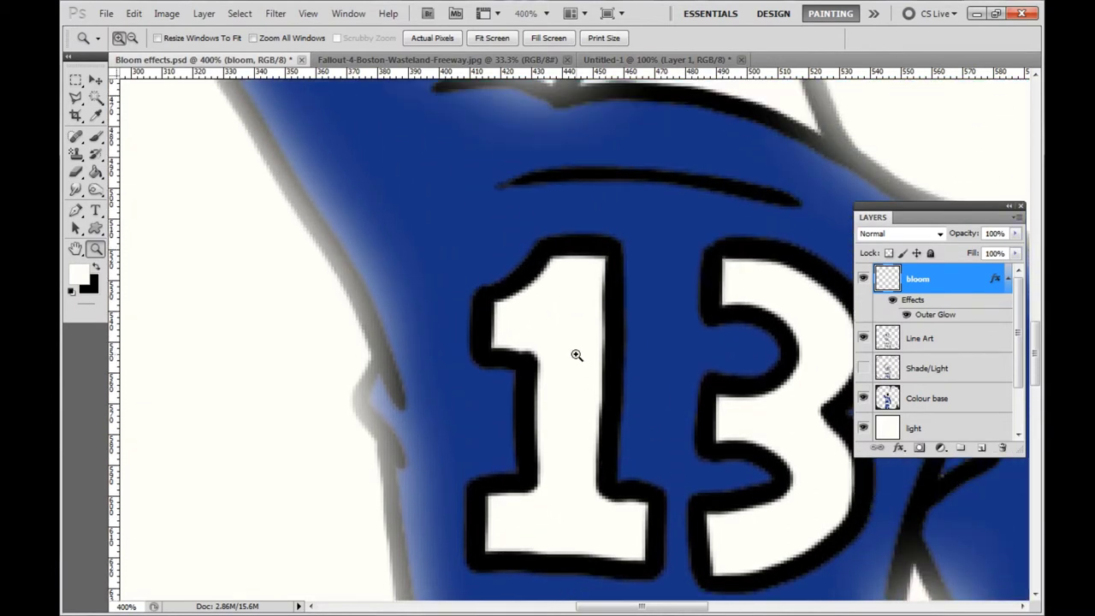
scroll(599, 359, "up", 3)
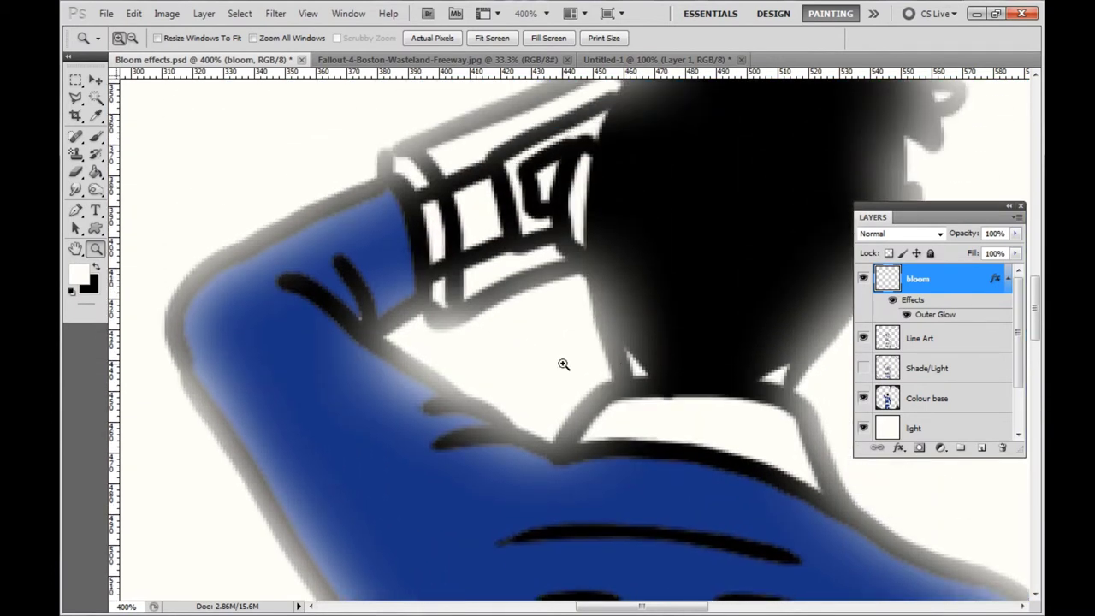
scroll(562, 364, "down", 5)
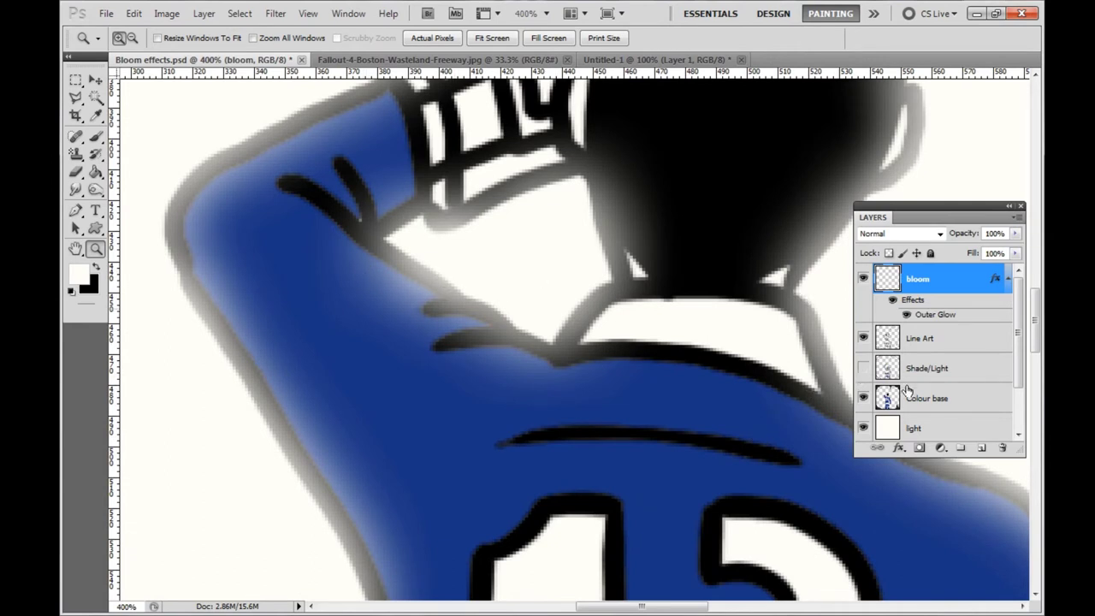
left_click(862, 368)
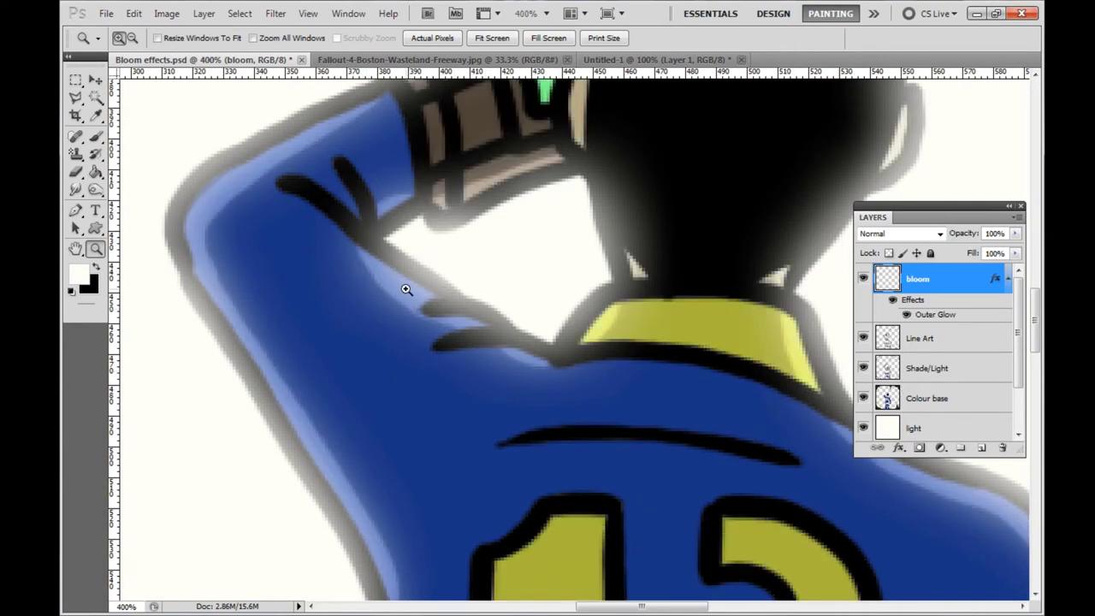
right_click(326, 331)
left_click(380, 341)
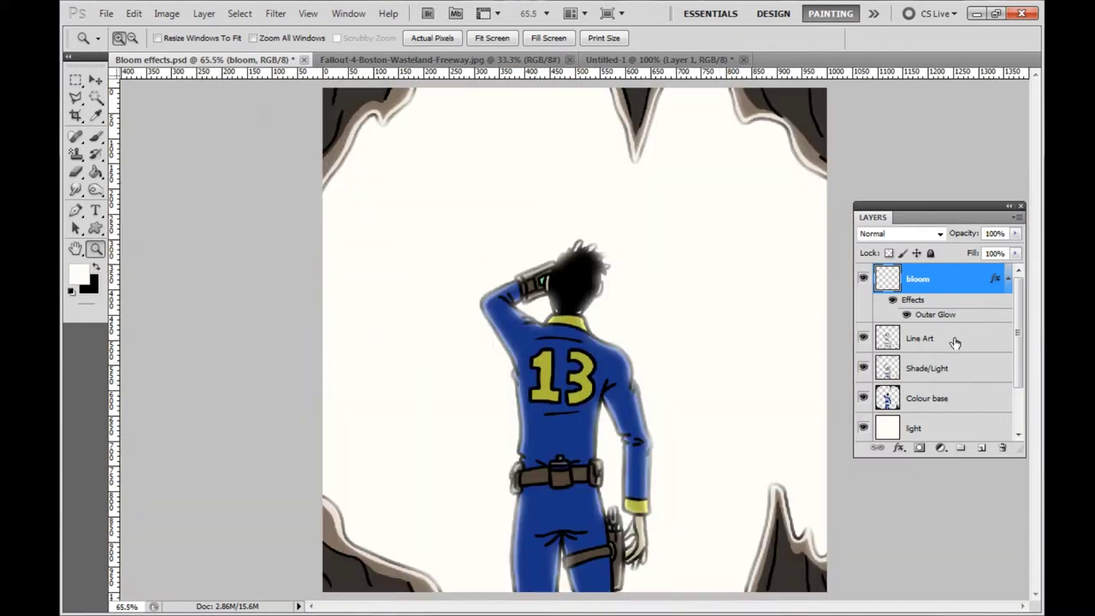
Step: Select the Shade/Light and Colour base layers together and merge them with Ctrl+E
left_click(943, 370)
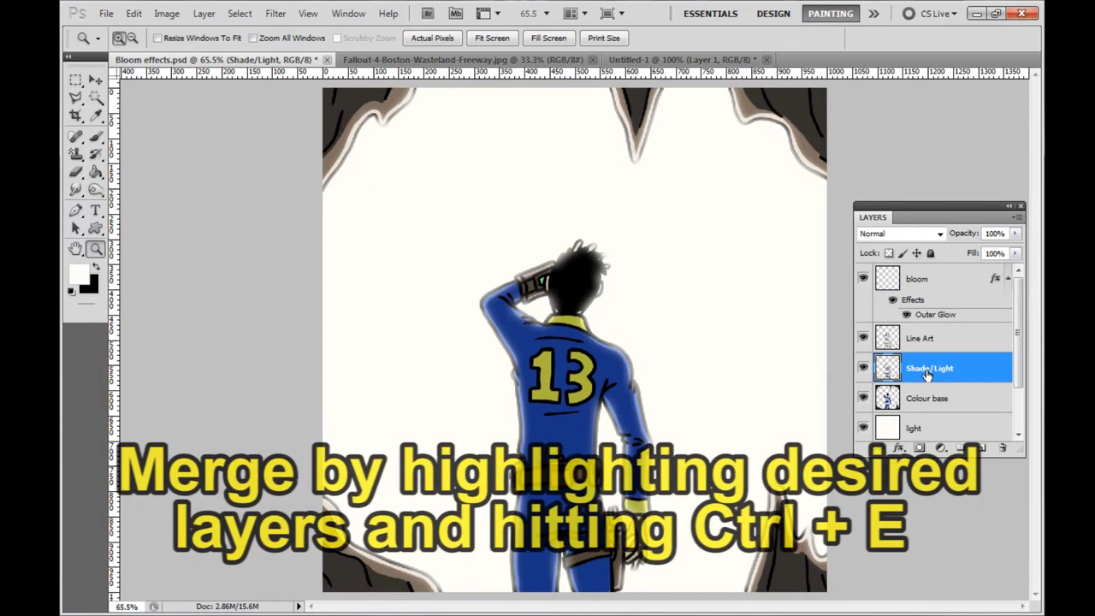
left_click(932, 400, "ctrl")
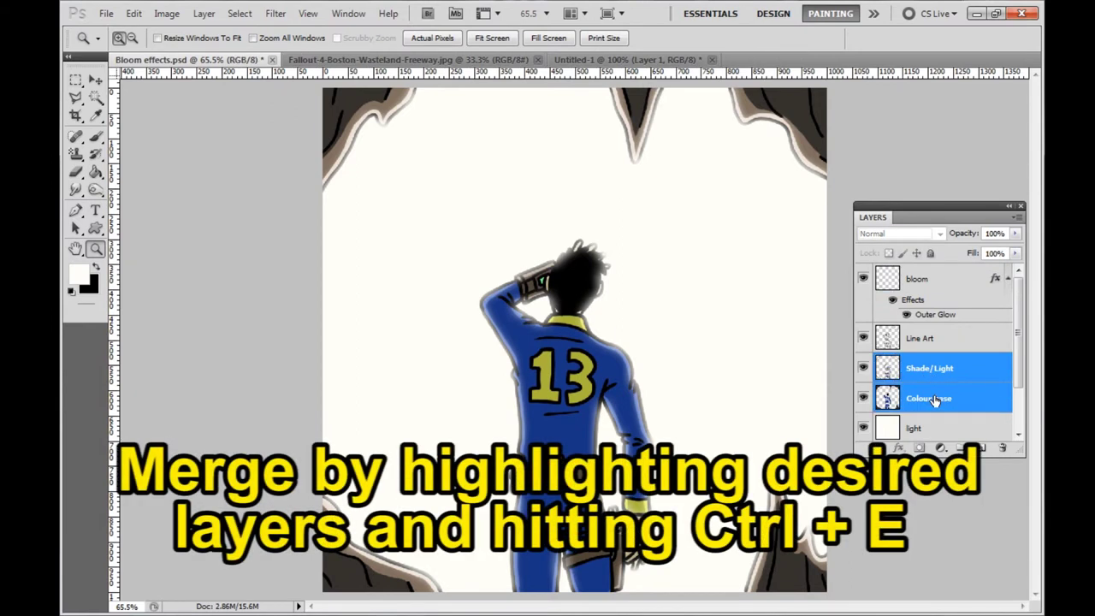
key("ctrl+e")
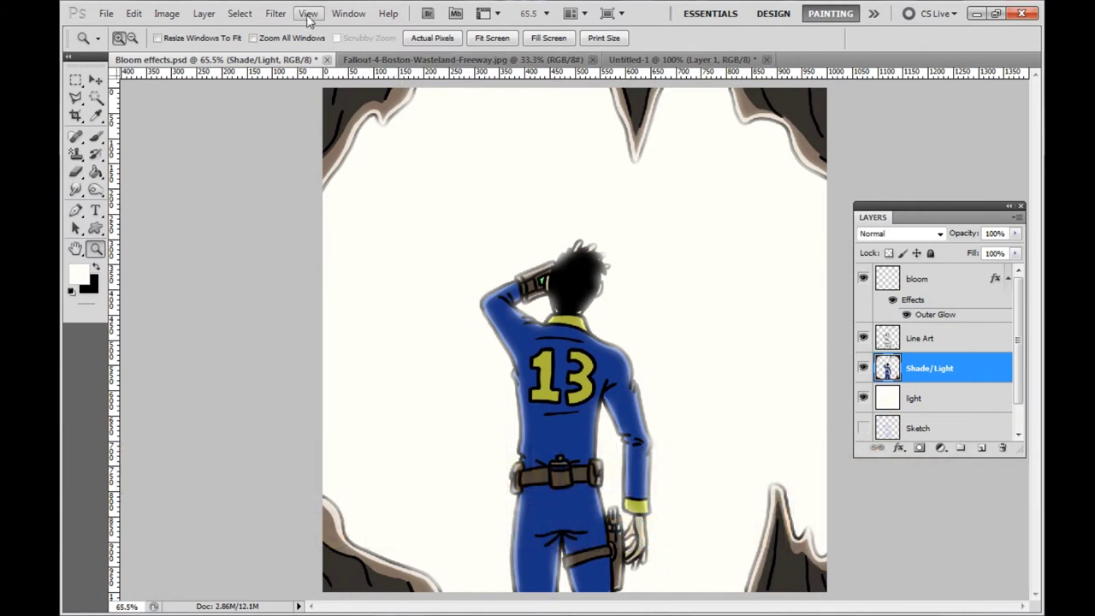
Step: Apply an Omni Lighting Effects filter to Shade/Light, centred on the dweller's waist with a small radius
left_click(275, 15)
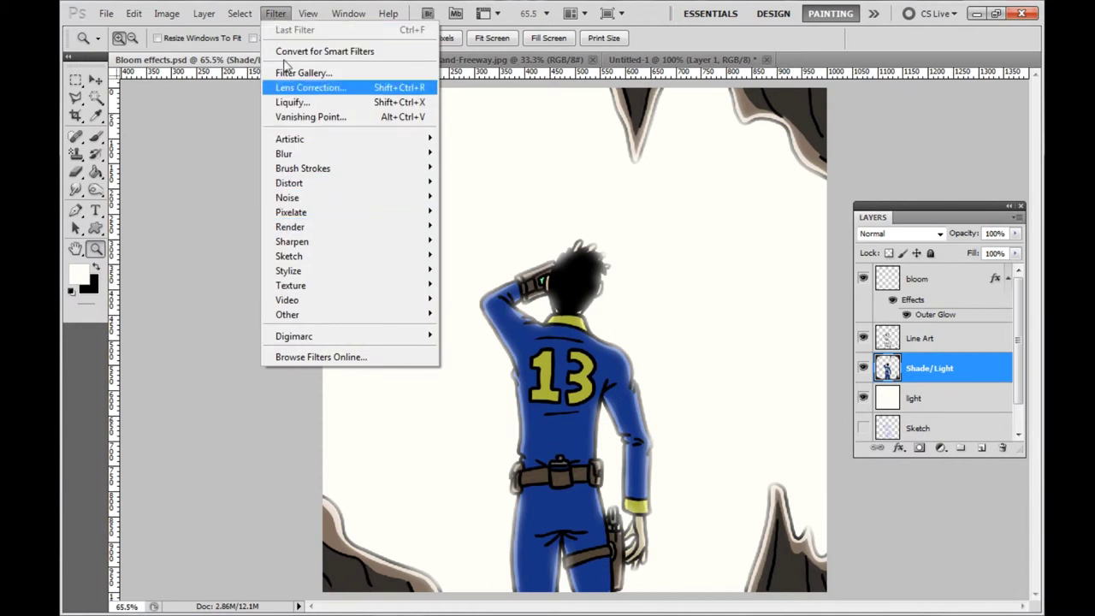
mouse_move(317, 227)
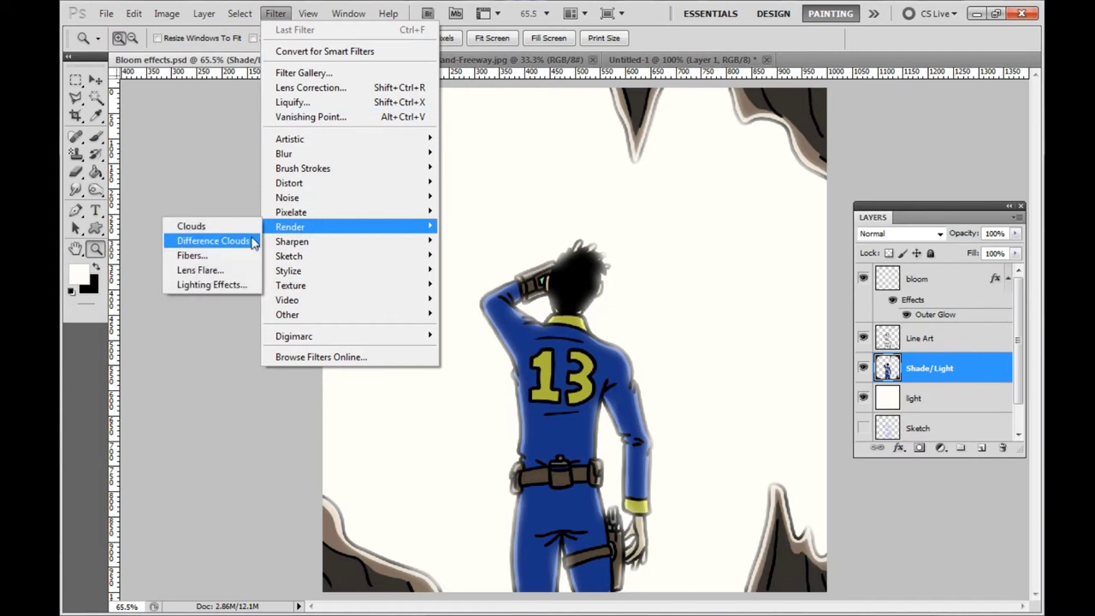
left_click(234, 287)
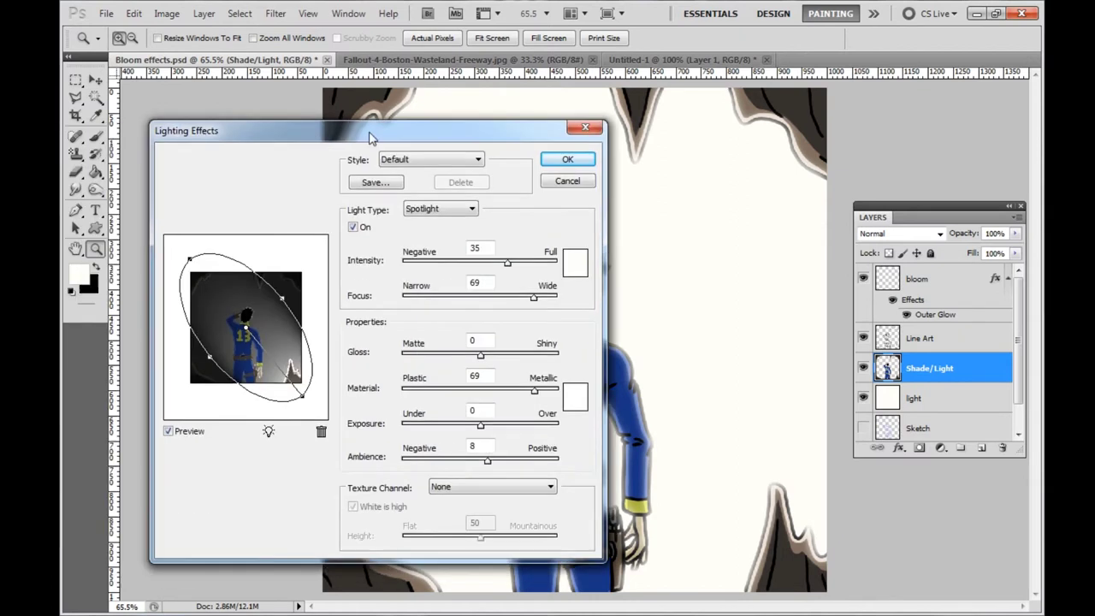
left_click_drag(365, 124, 586, 129)
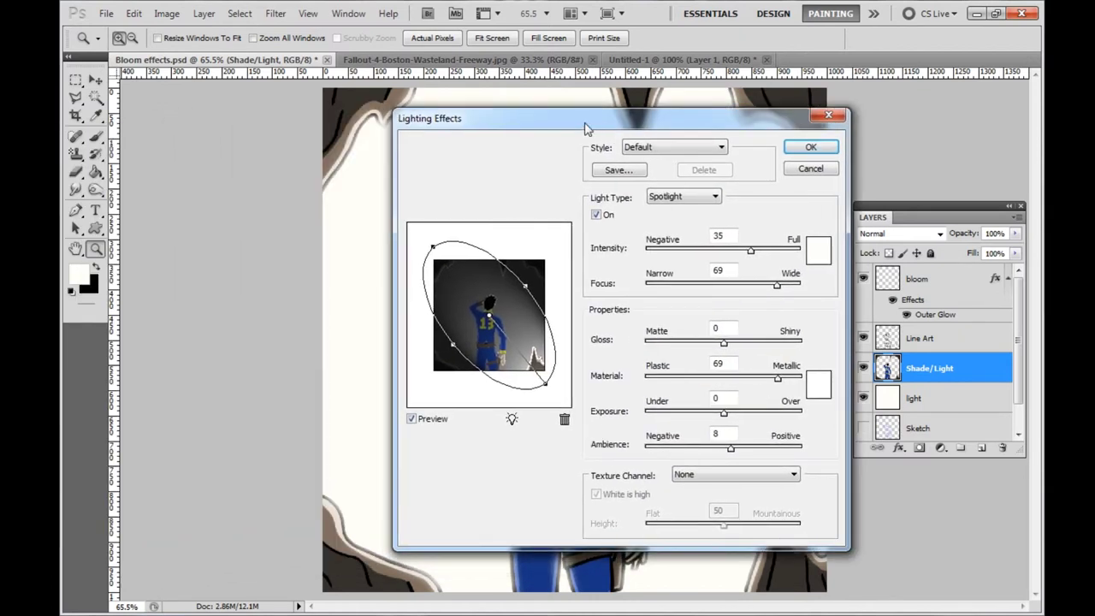
left_click(679, 202)
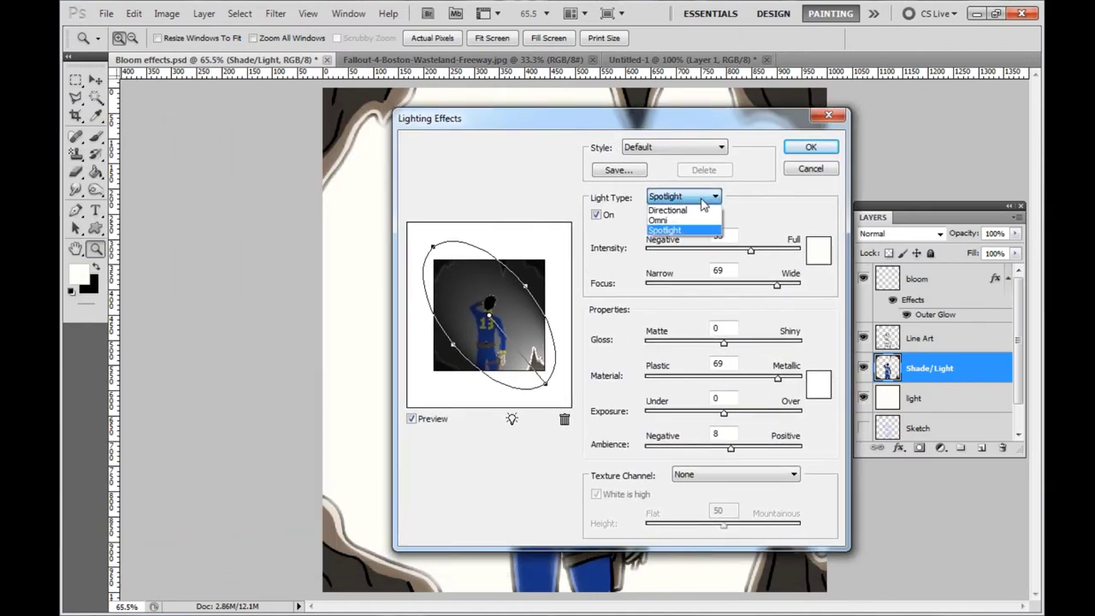
left_click(677, 220)
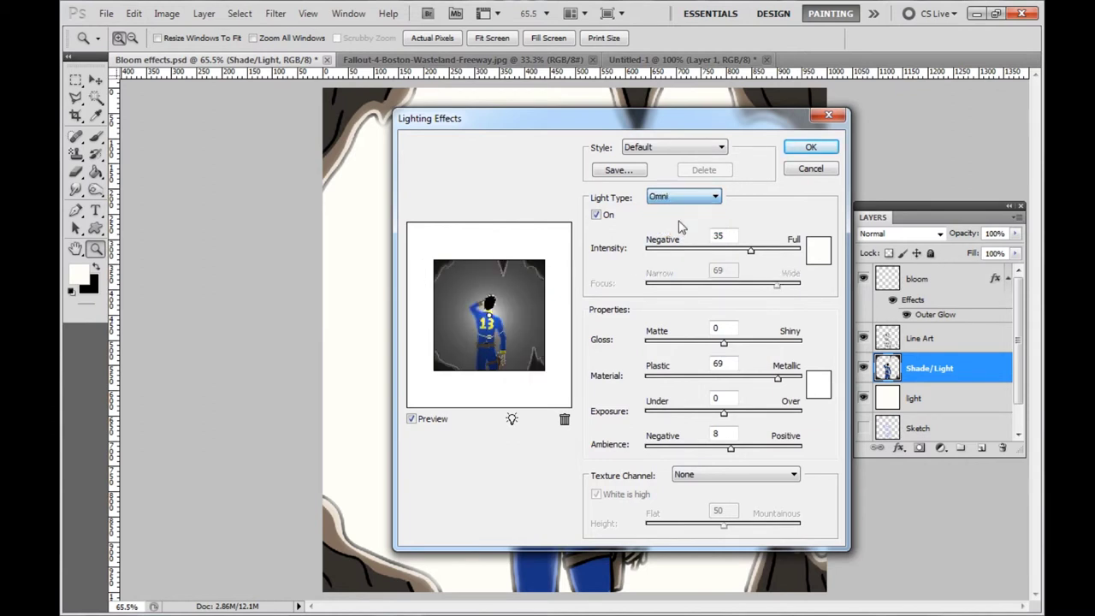
left_click_drag(490, 322, 497, 341)
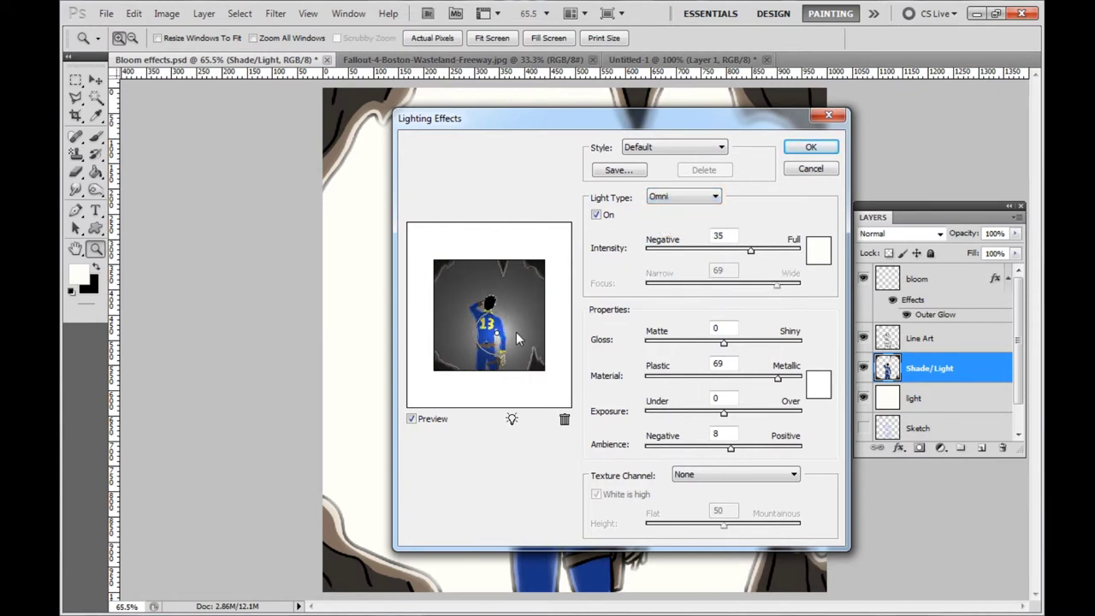
left_click_drag(518, 337, 514, 339)
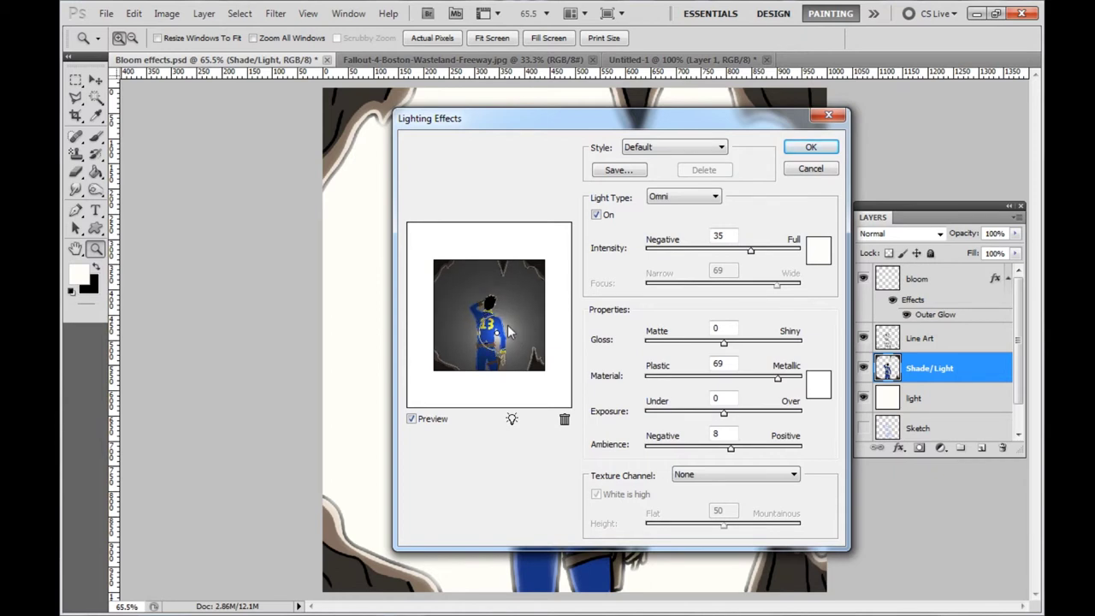
left_click(800, 146)
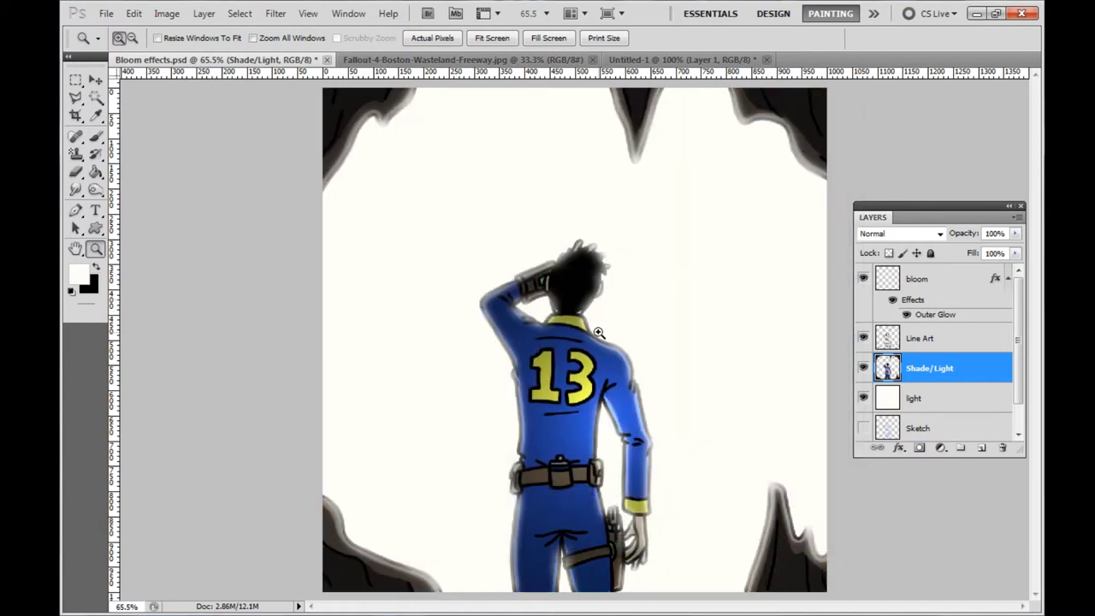
Step: Render an Omni light at intensity 26 with Lighting Effects on the Shade/Light layer
left_click(653, 400)
left_click(650, 398)
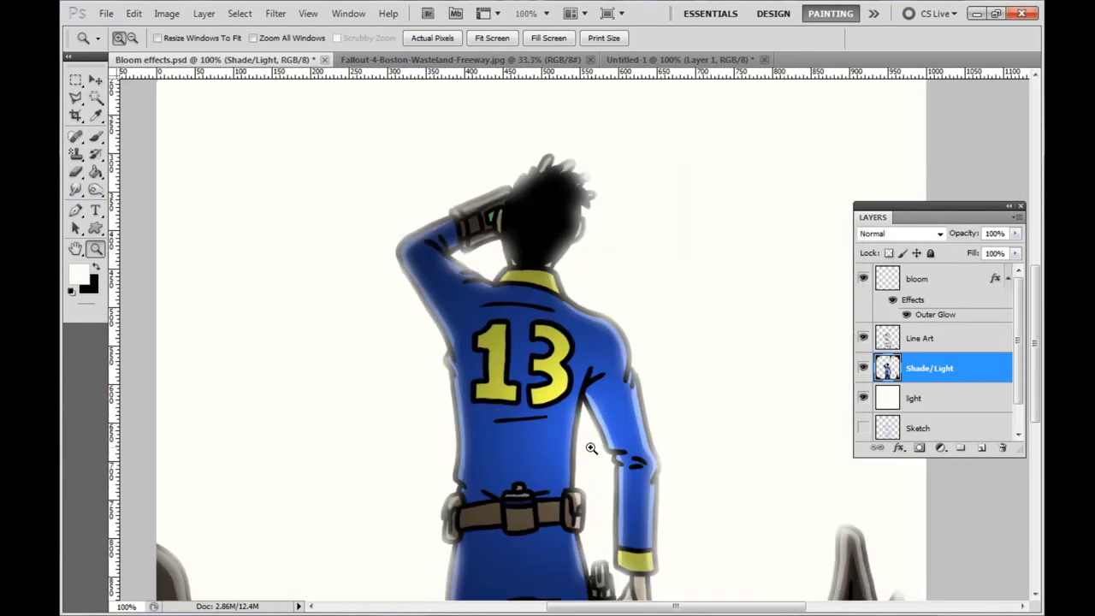
left_click(605, 427)
right_click(542, 336)
left_click(571, 345)
left_click(680, 365)
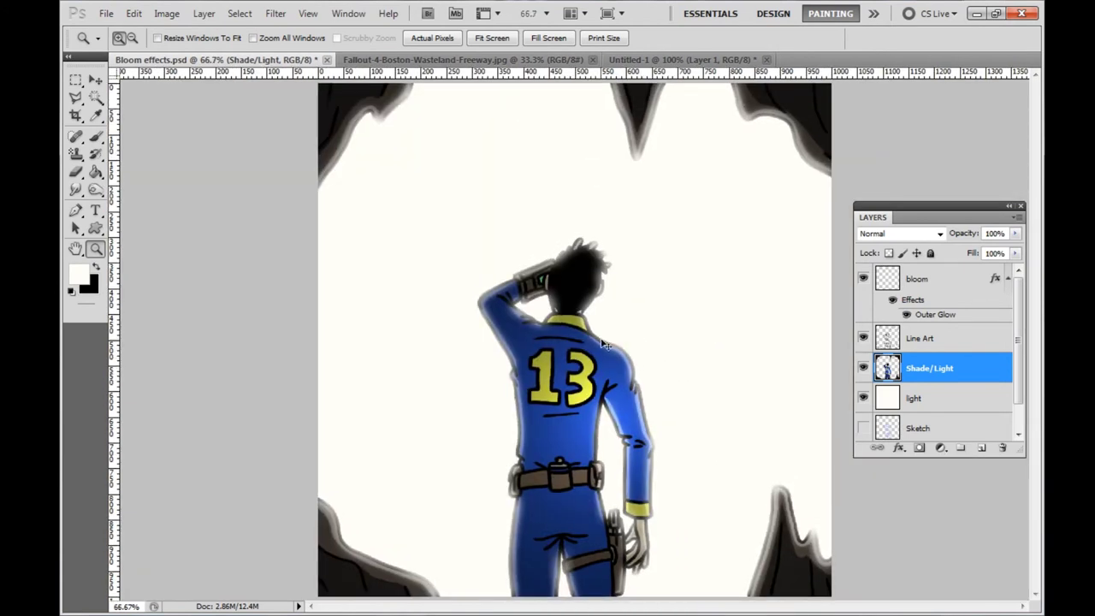
left_click(275, 15)
mouse_move(318, 227)
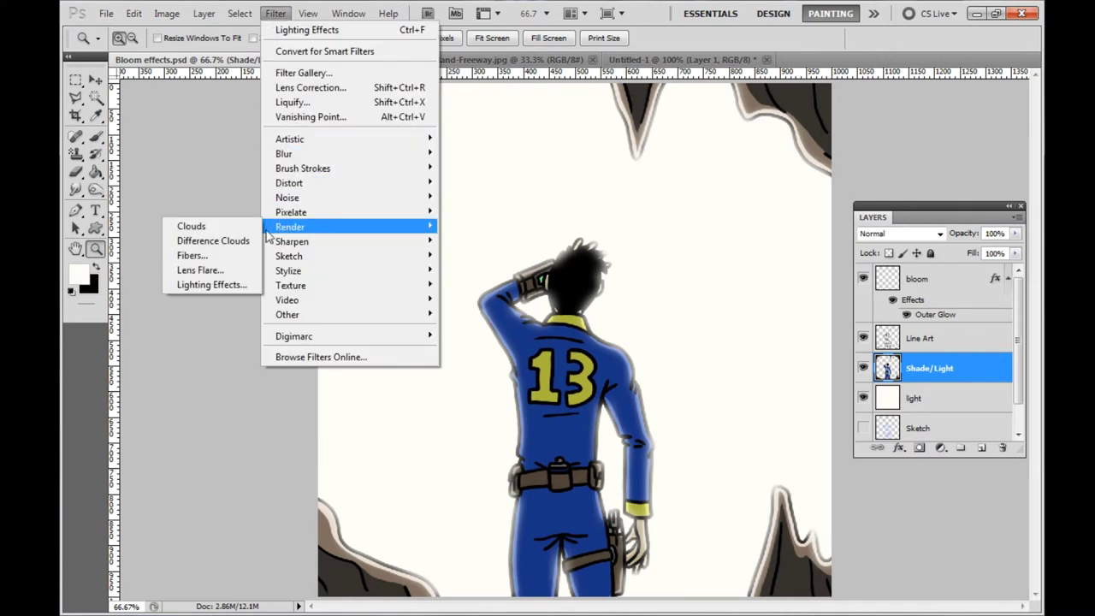
left_click(229, 288)
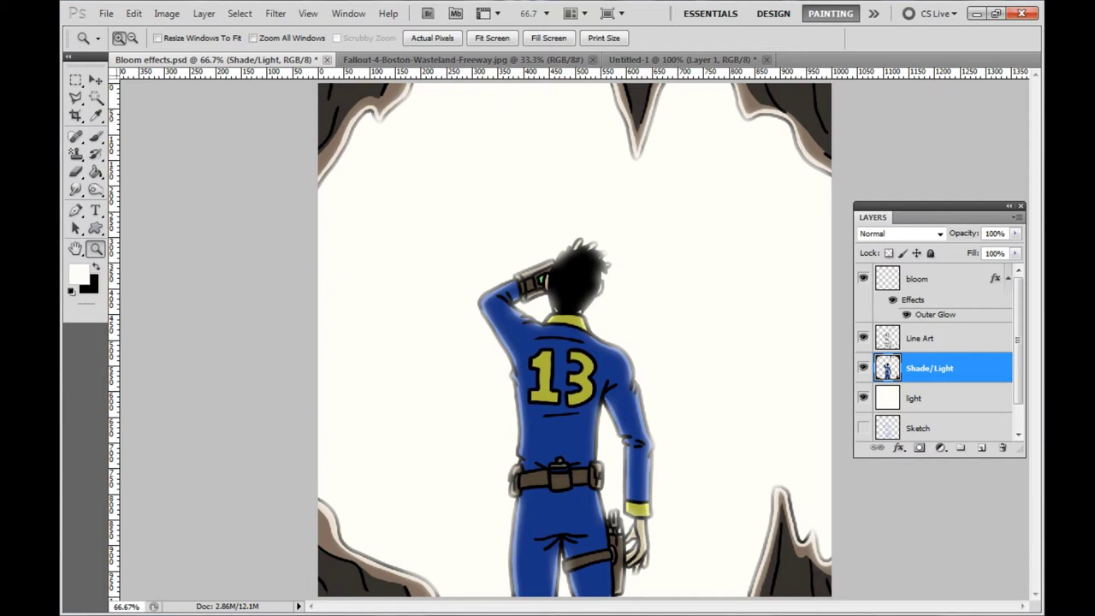
key("ctrl+alt+f")
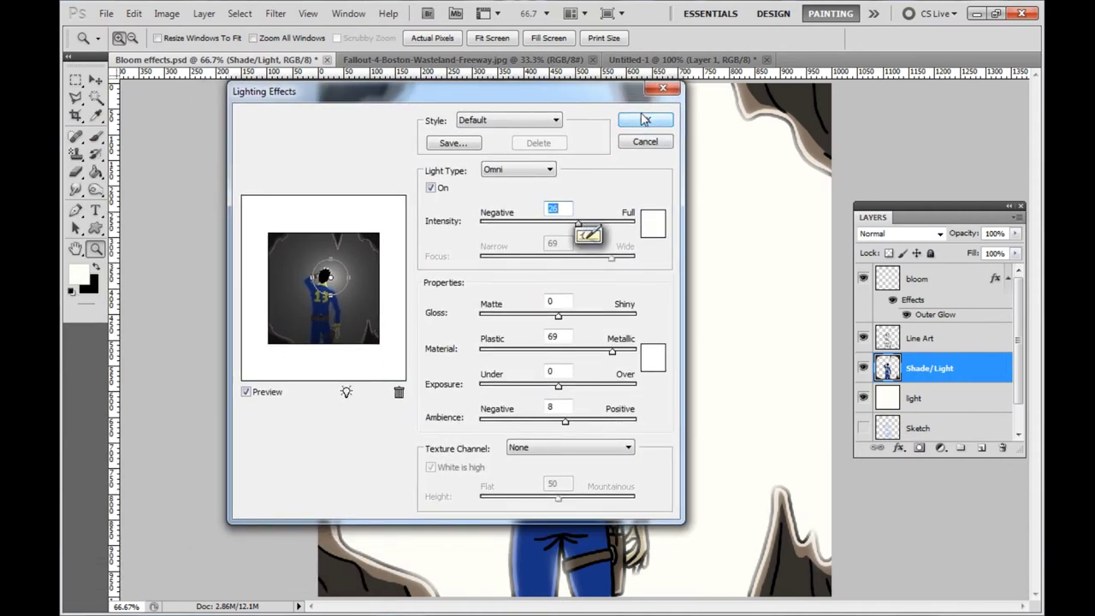
left_click(641, 122)
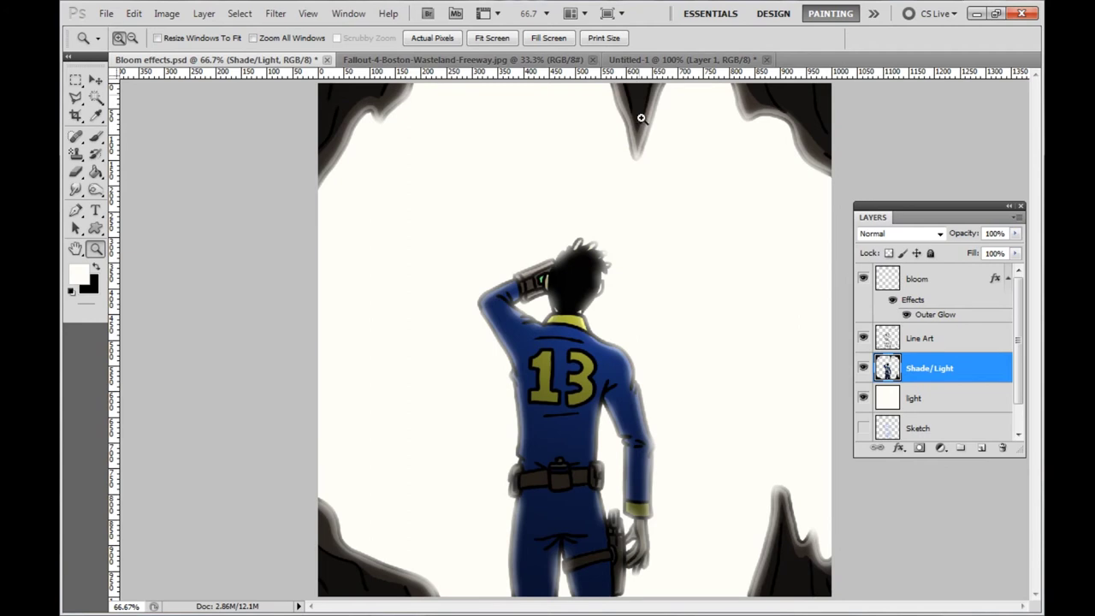
Step: Zoom in close on the Pip-Boy gadget at the dweller's wrist
left_click(572, 354)
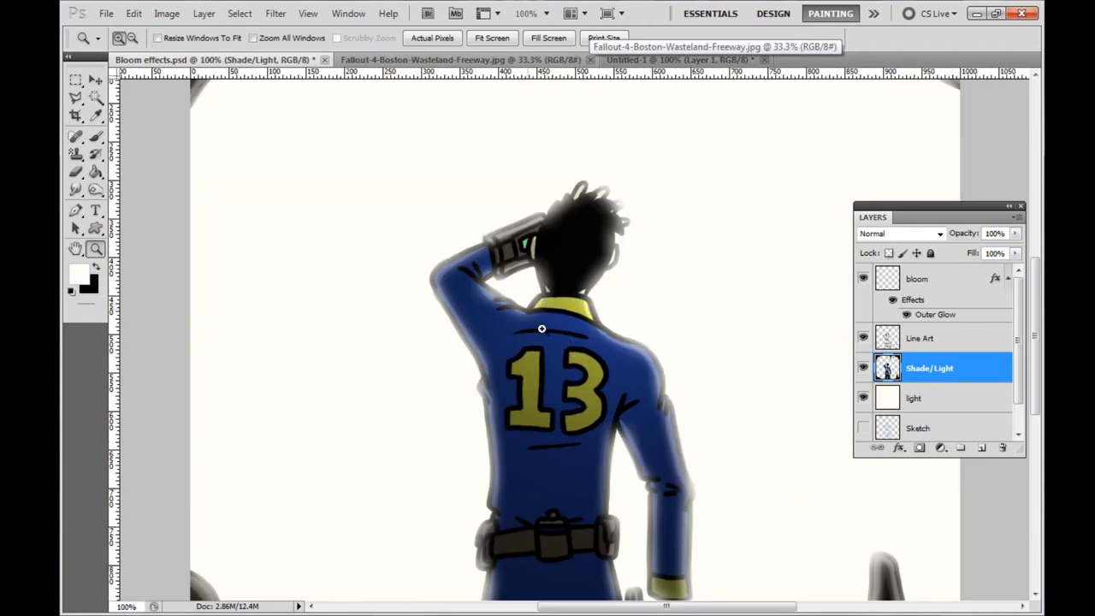
scroll(527, 306, "up", 3)
scroll(538, 352, "down", 2)
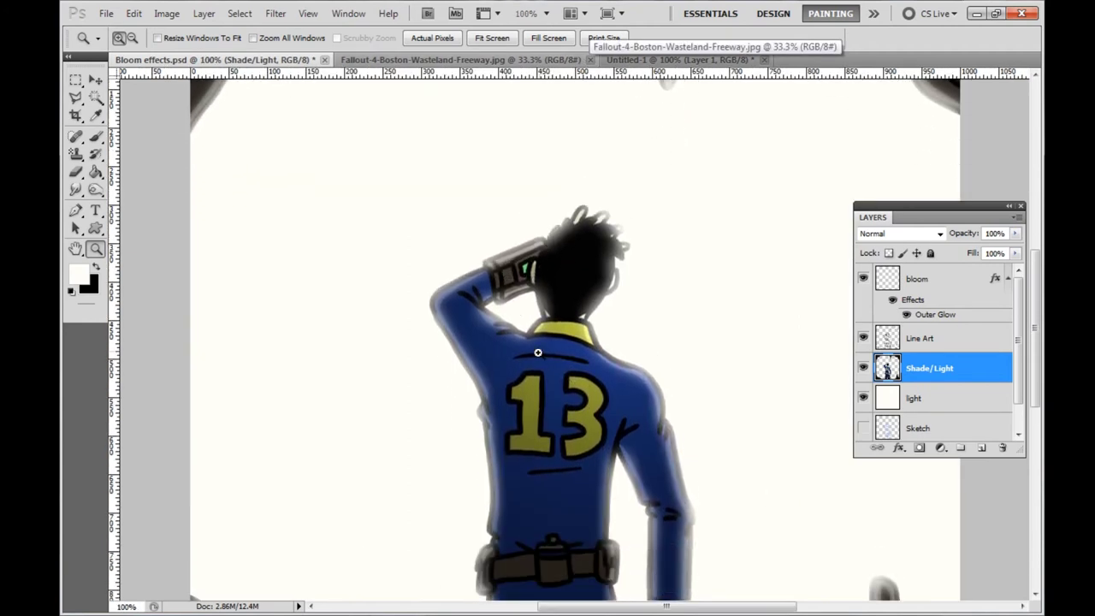
left_click(566, 301)
left_click(539, 261)
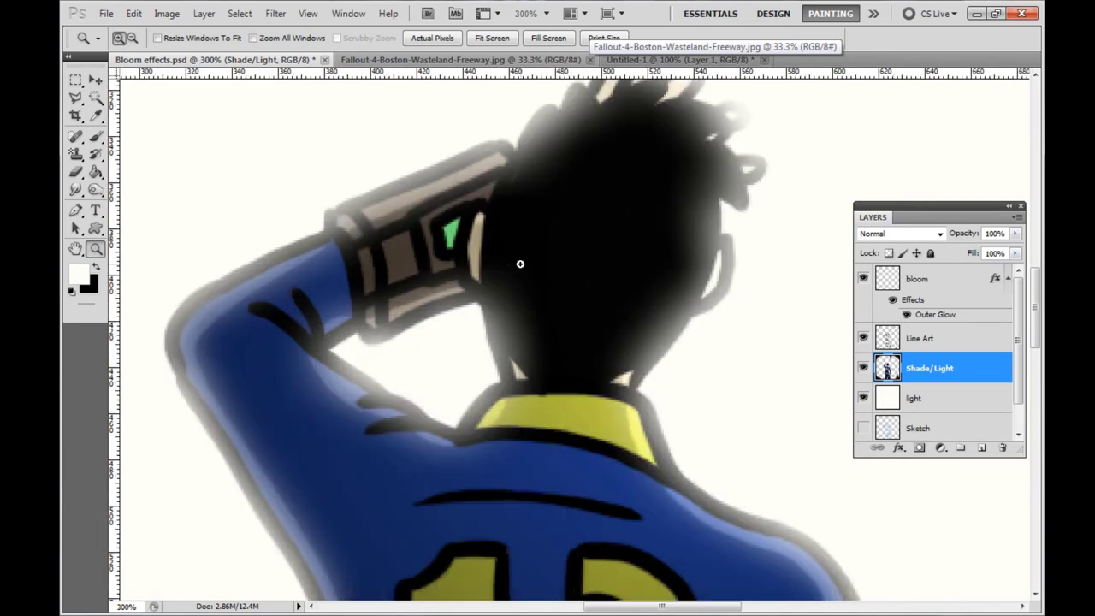
left_click(450, 254)
scroll(457, 219, "up", 2)
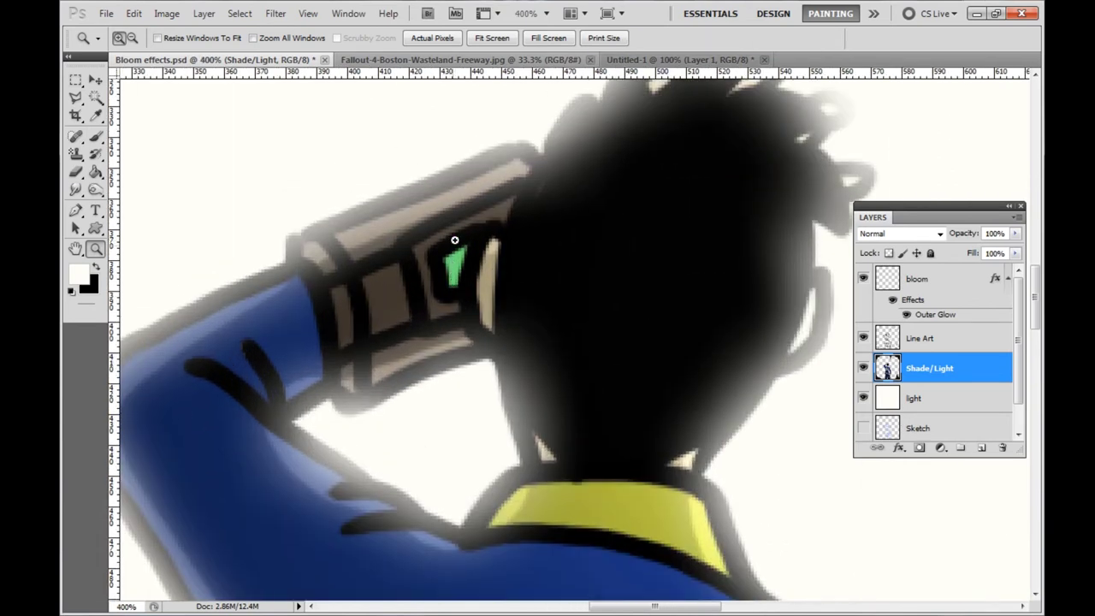
Step: Add a layer named pip above bloom and sample the Pip-Boy screen's green as foreground
left_click(904, 291)
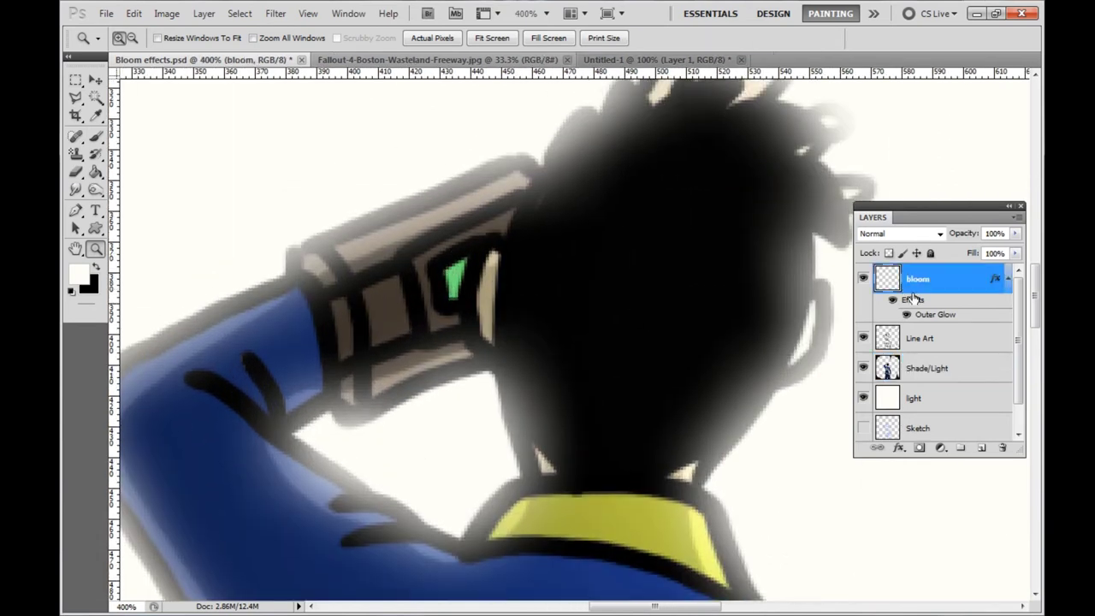
left_click(981, 448)
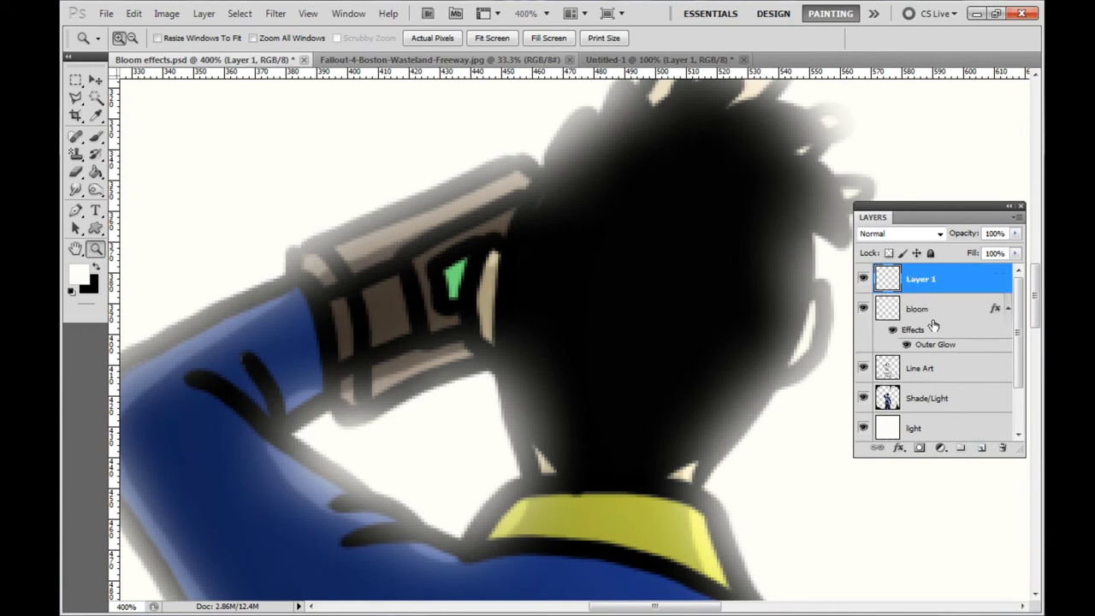
double_click(919, 281)
type("pip")
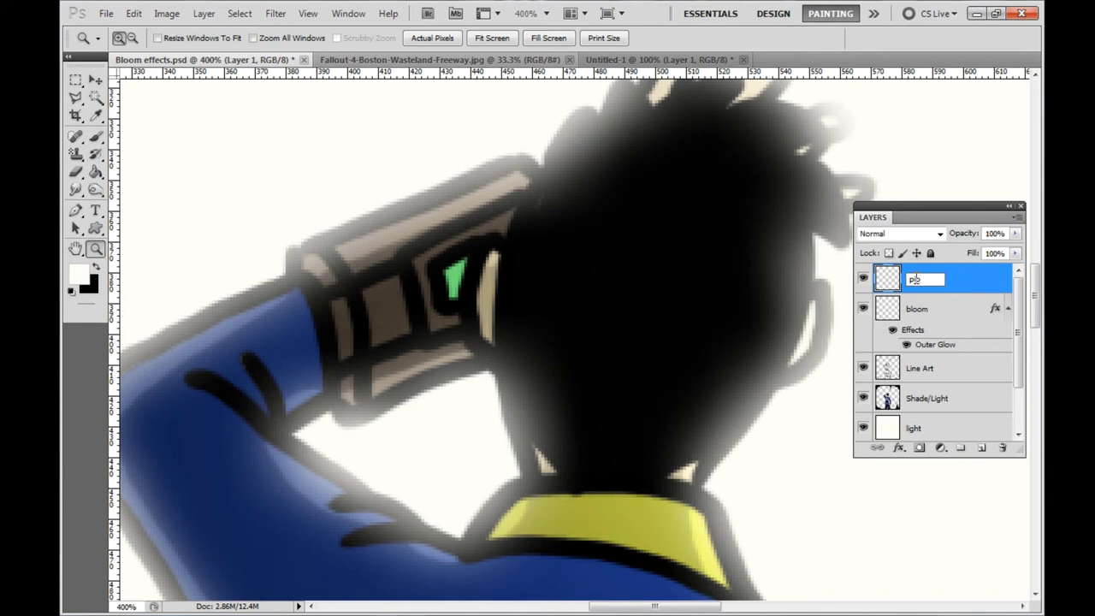
key("Return")
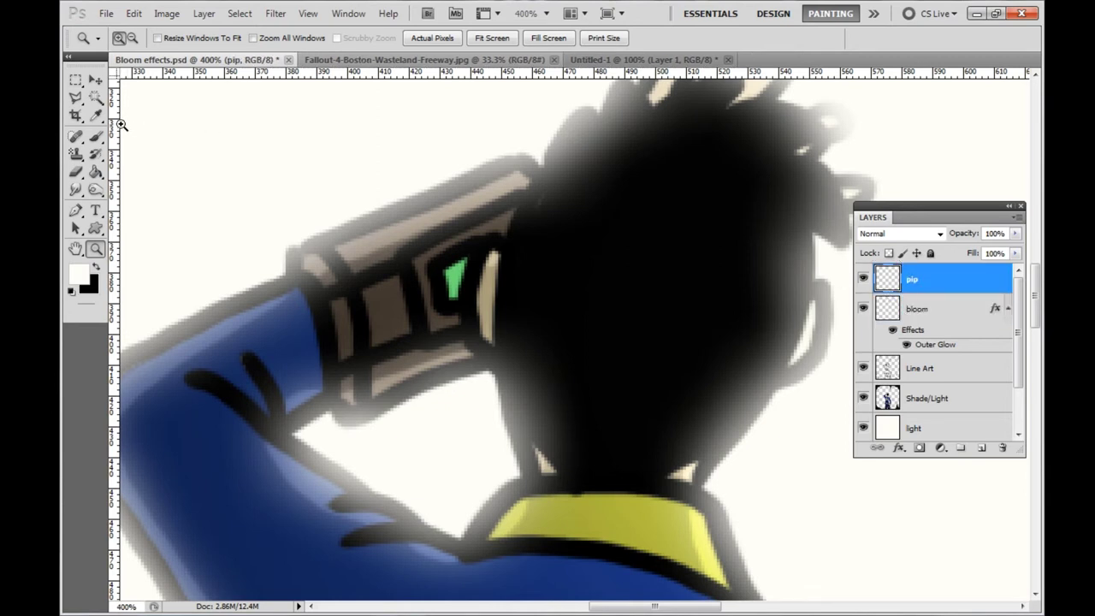
left_click(98, 118)
left_click(456, 272)
Step: Enable Outer Glow in pip's Blending Options with the sampled green as its colour
right_click(919, 276)
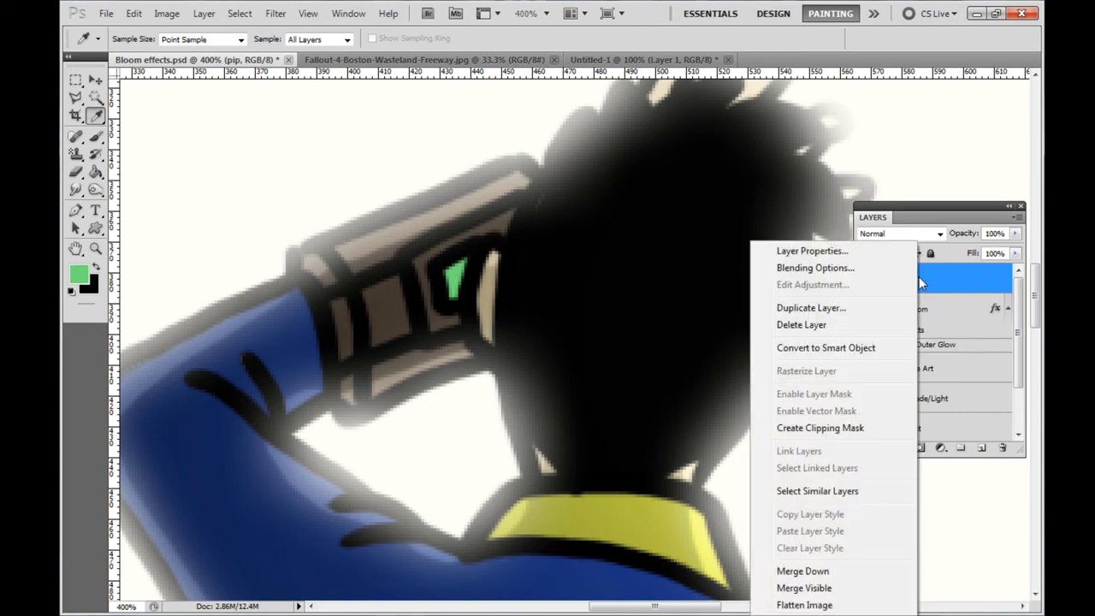
left_click(799, 268)
left_click_drag(643, 169, 827, 168)
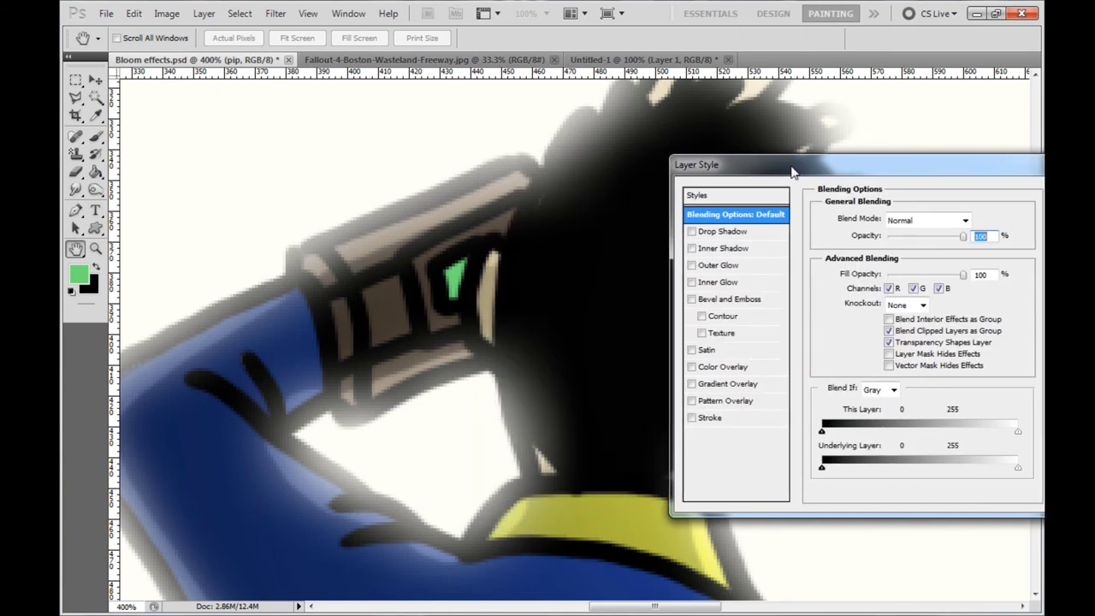
left_click(727, 268)
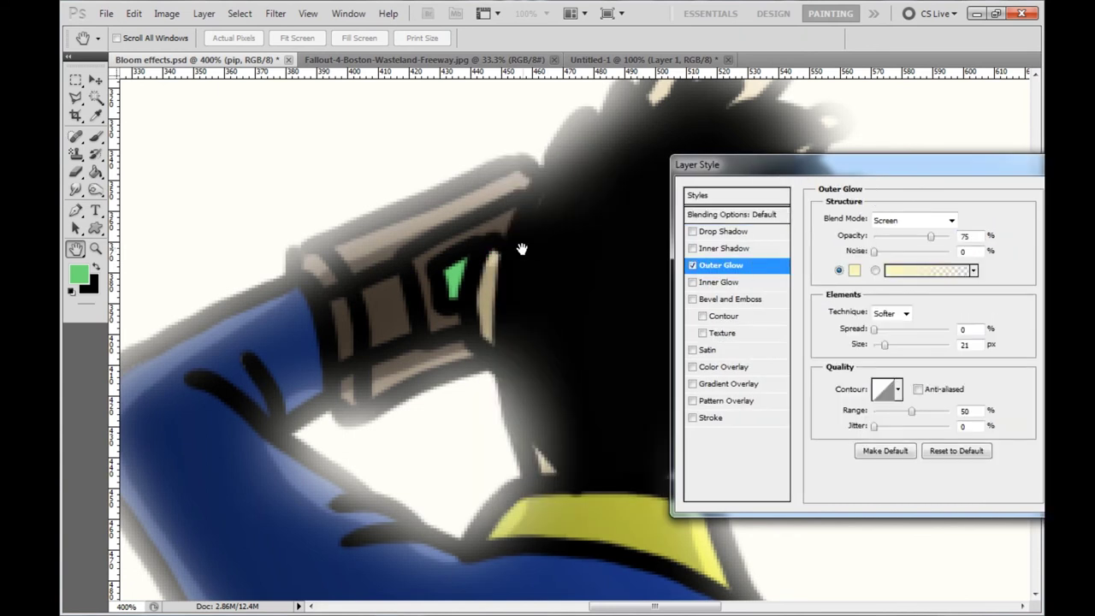
left_click(854, 271)
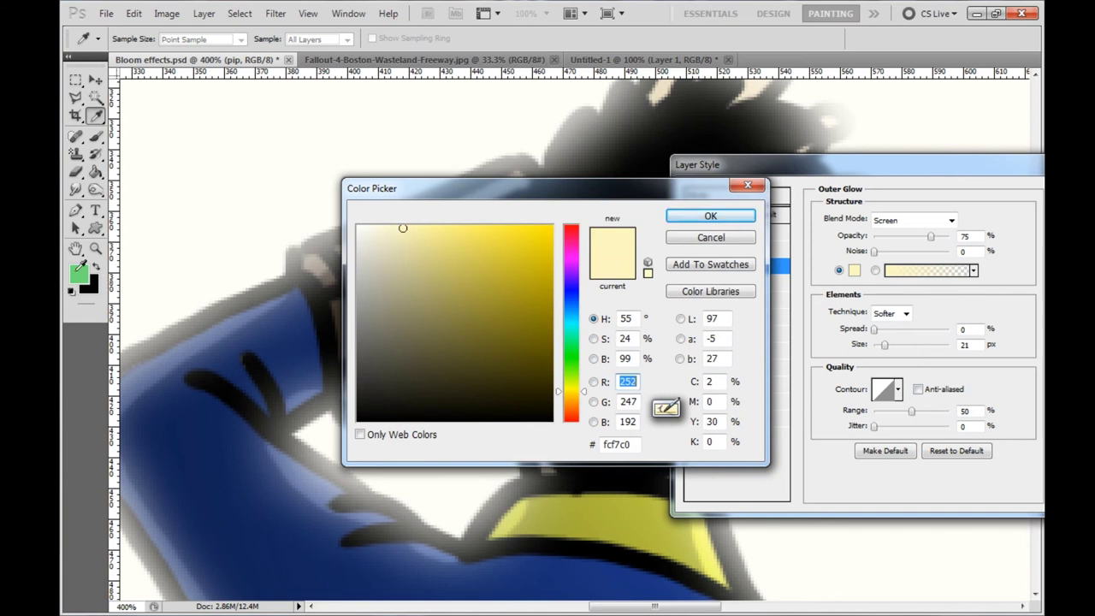
left_click(78, 273)
left_click(707, 216)
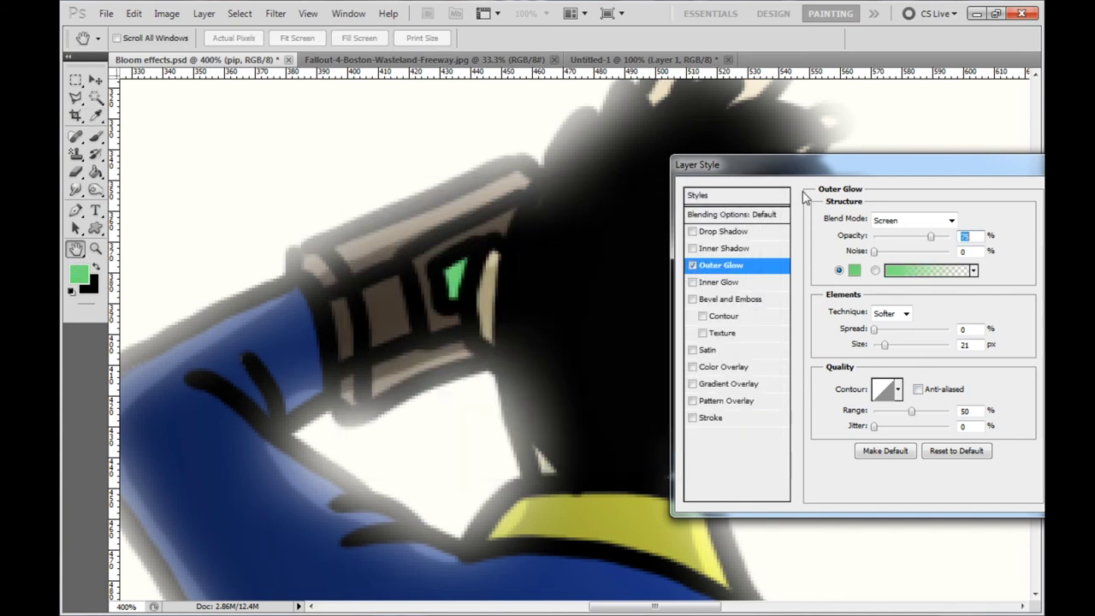
Step: Set the glow to Normal blend, 100% opacity, spread 11 and size 40, and apply
left_click_drag(811, 176, 503, 178)
left_click(599, 220)
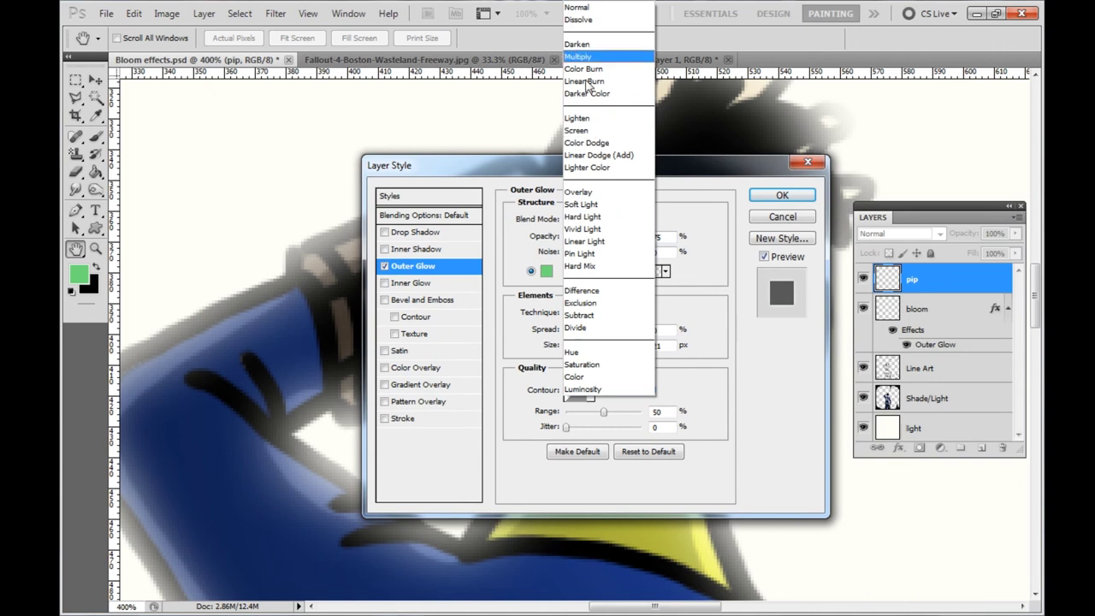
left_click(606, 12)
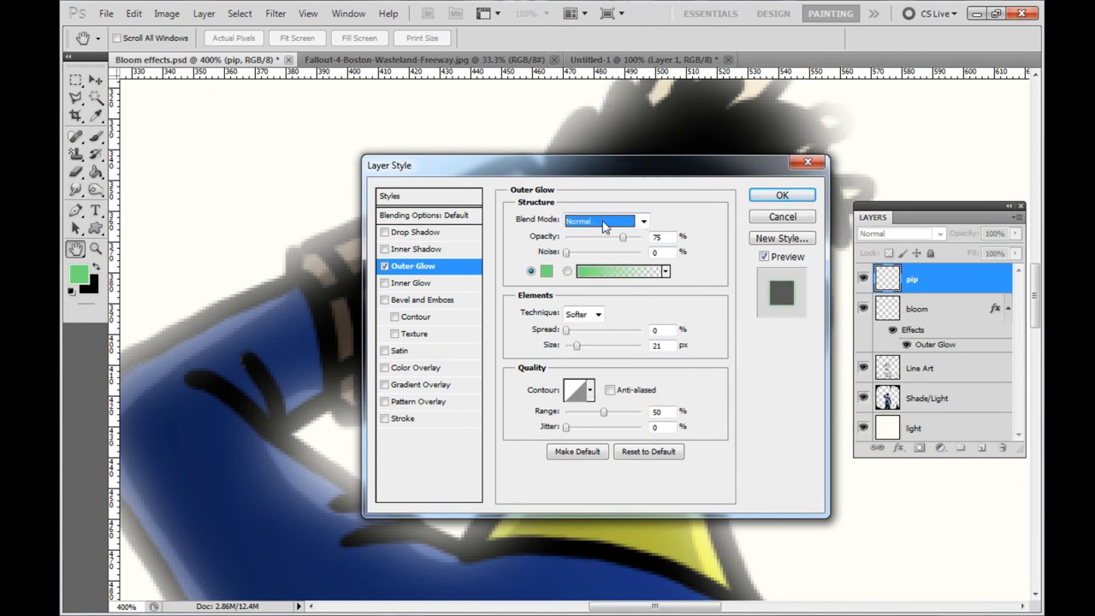
left_click_drag(612, 240, 666, 243)
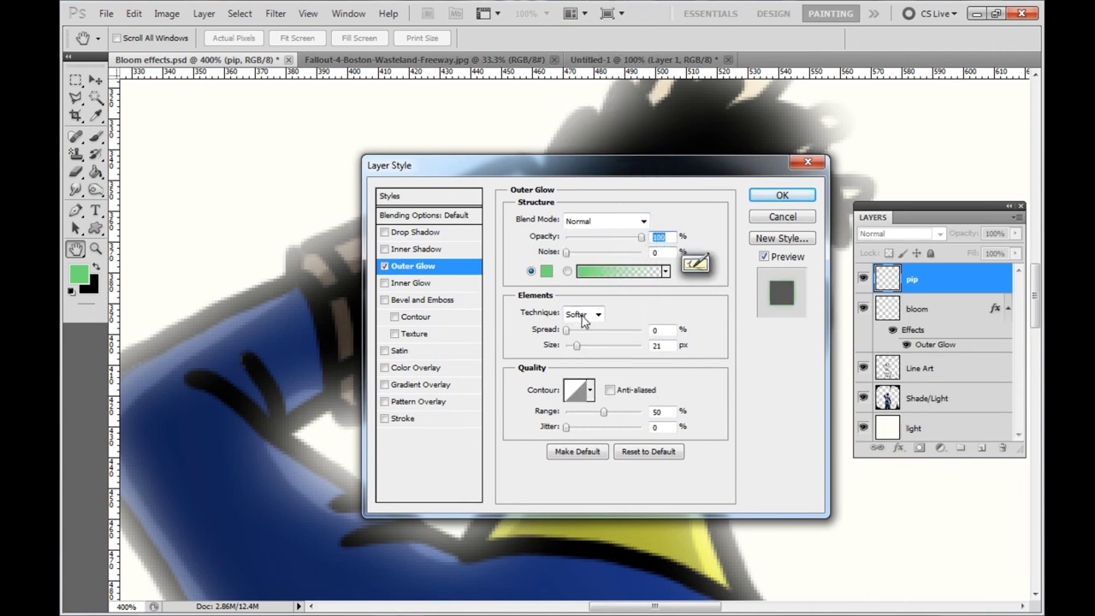
left_click_drag(567, 330, 575, 334)
left_click_drag(576, 344, 581, 346)
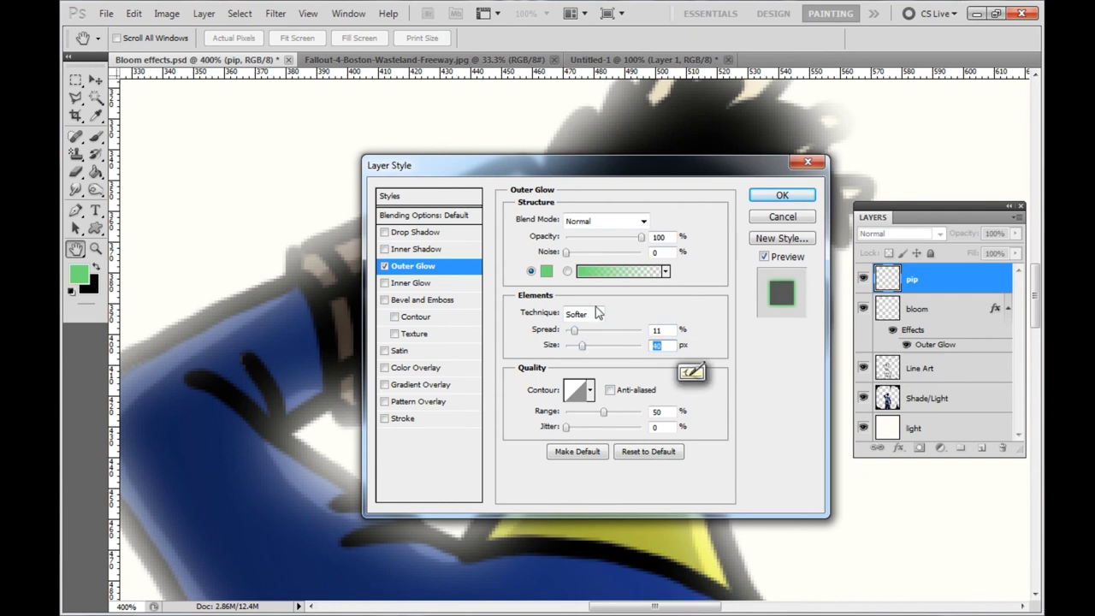
left_click(782, 195)
Step: Paint green over the Pip-Boy screen on the pip layer, then fit the image on screen
left_click(96, 137)
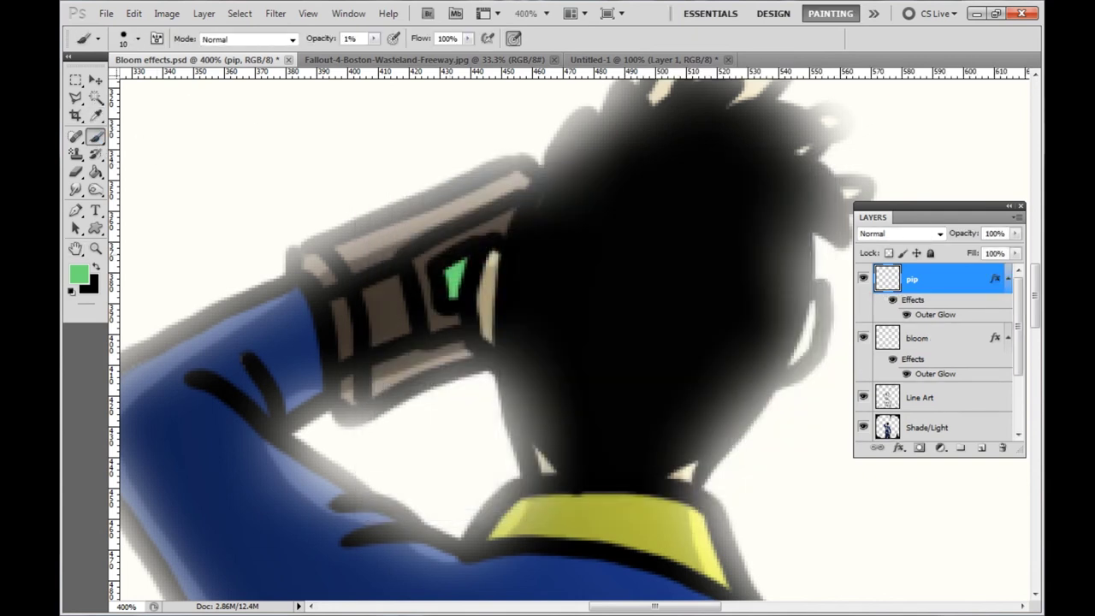
left_click(96, 248)
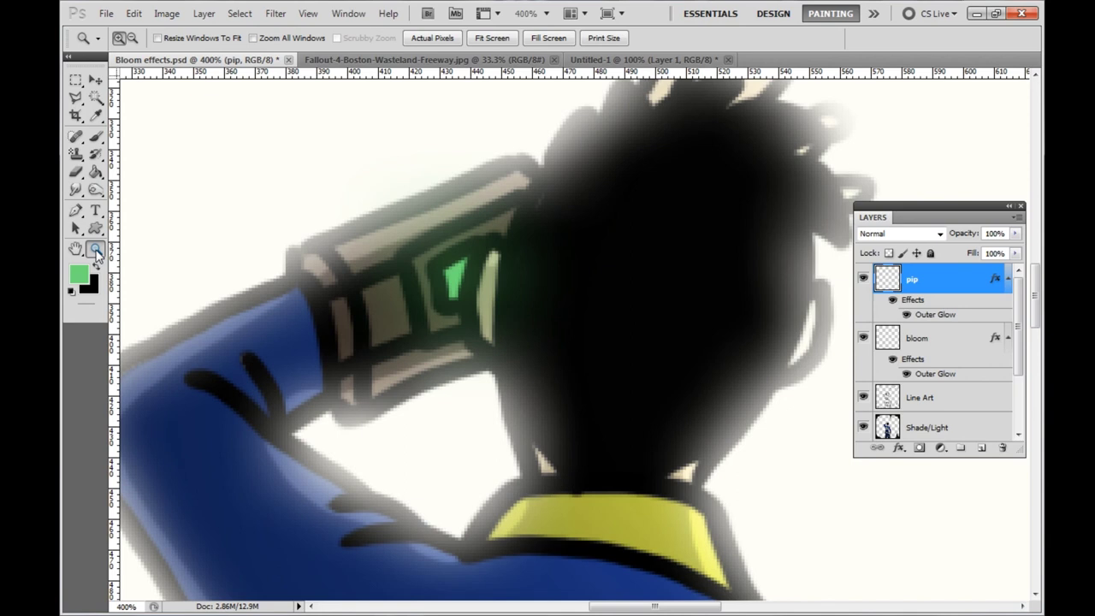
right_click(377, 242)
left_click(407, 250)
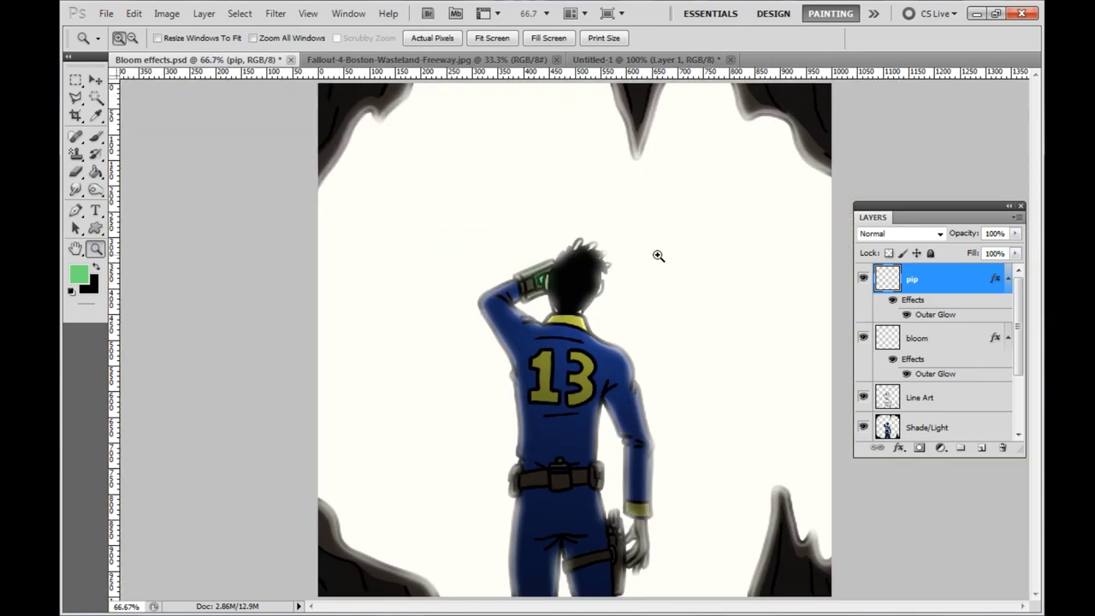